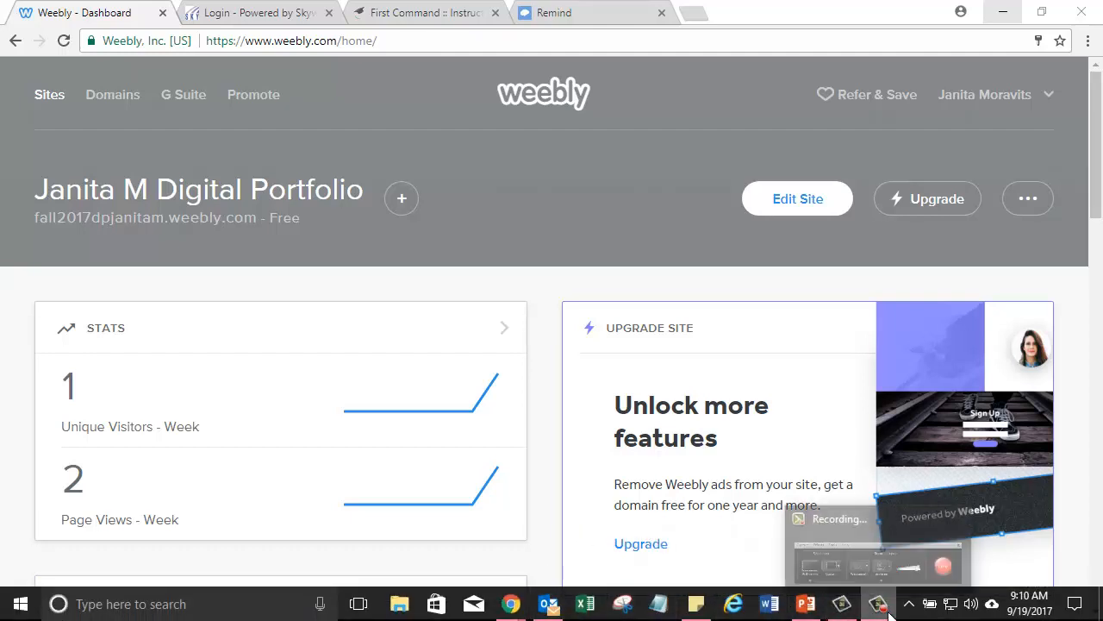
Open the digital portfolio site from the Weebly dashboard in the site editor.
mouse_move(880, 616)
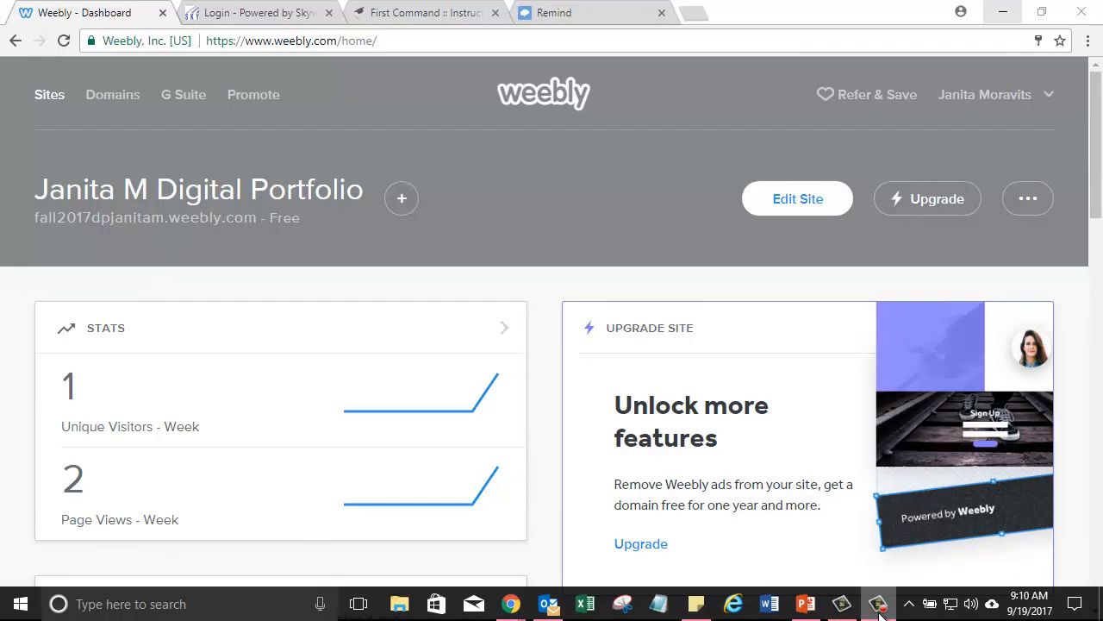
left_click(880, 614)
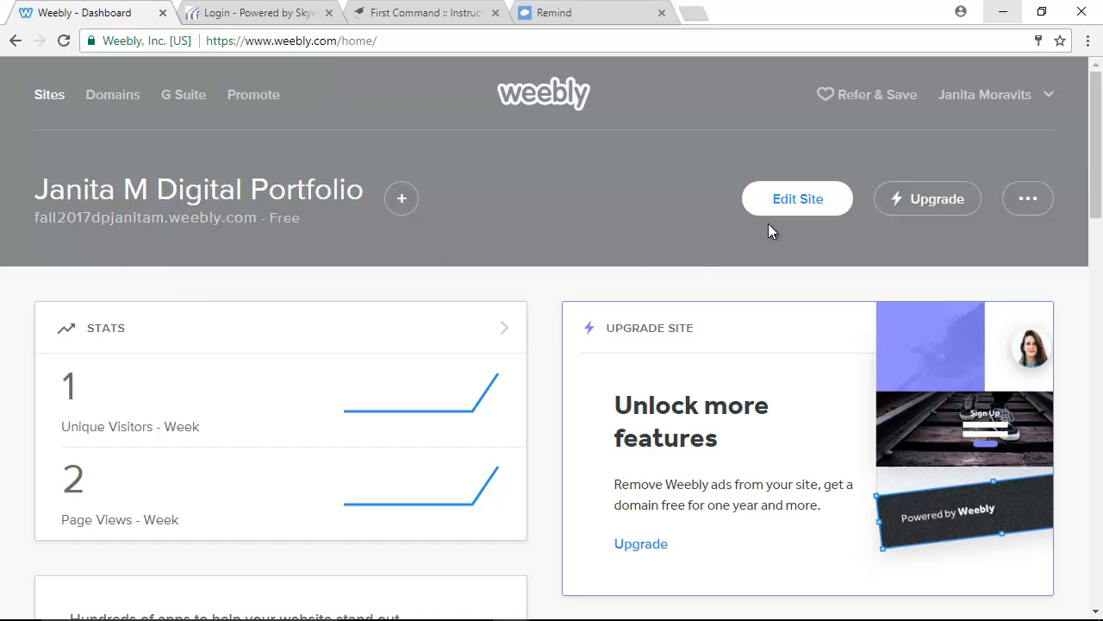
left_click(809, 207)
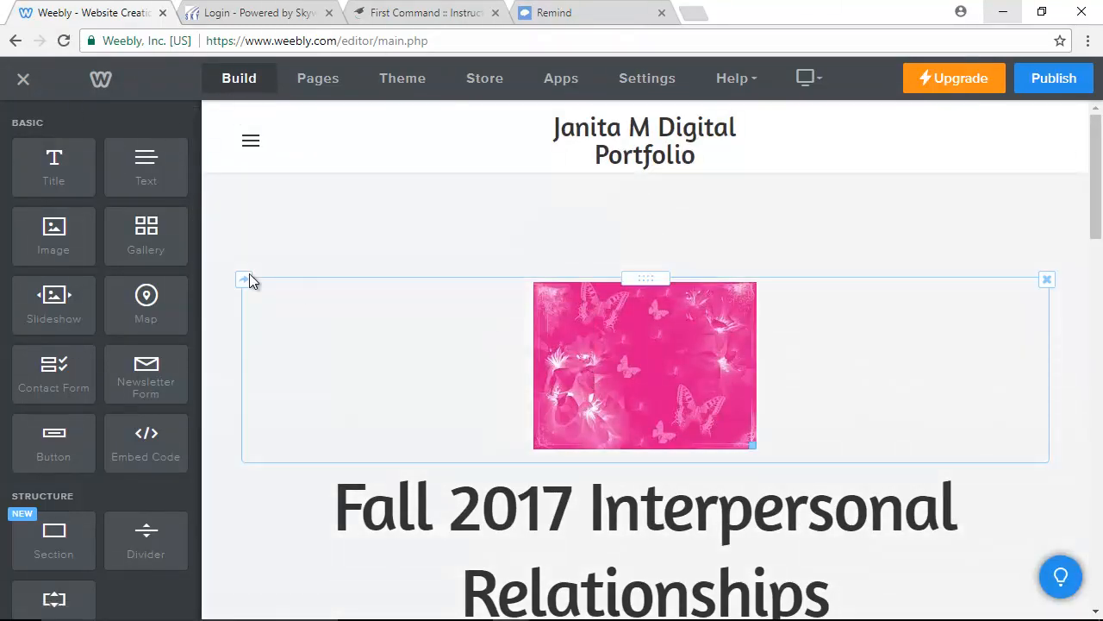
Look over the site's Pages list and Theme options, then return to the Build elements.
left_click(308, 83)
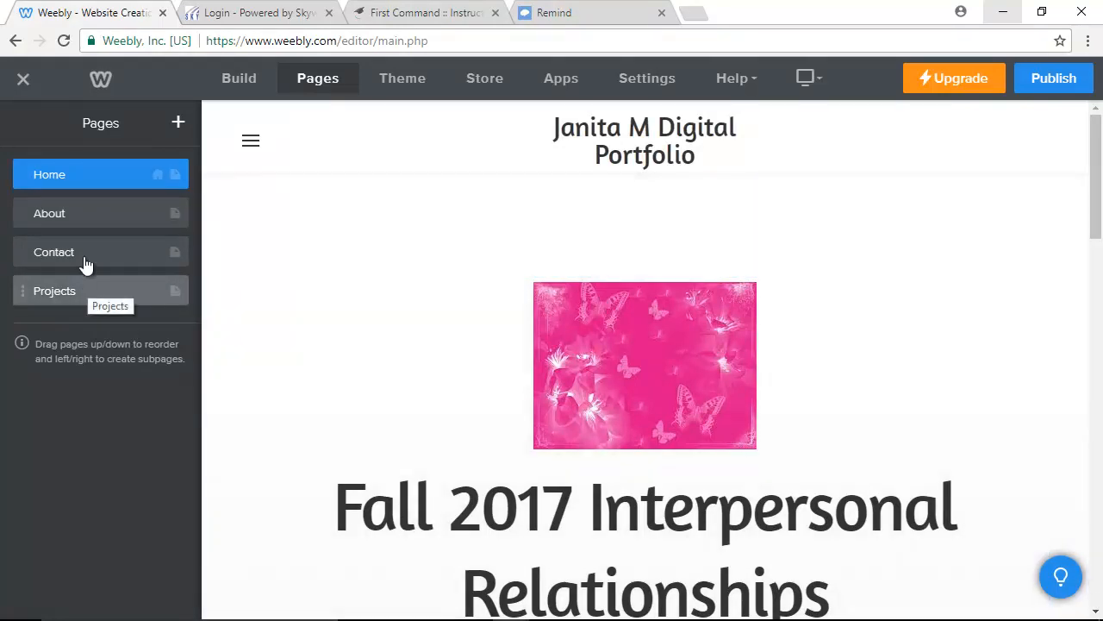
left_click(401, 84)
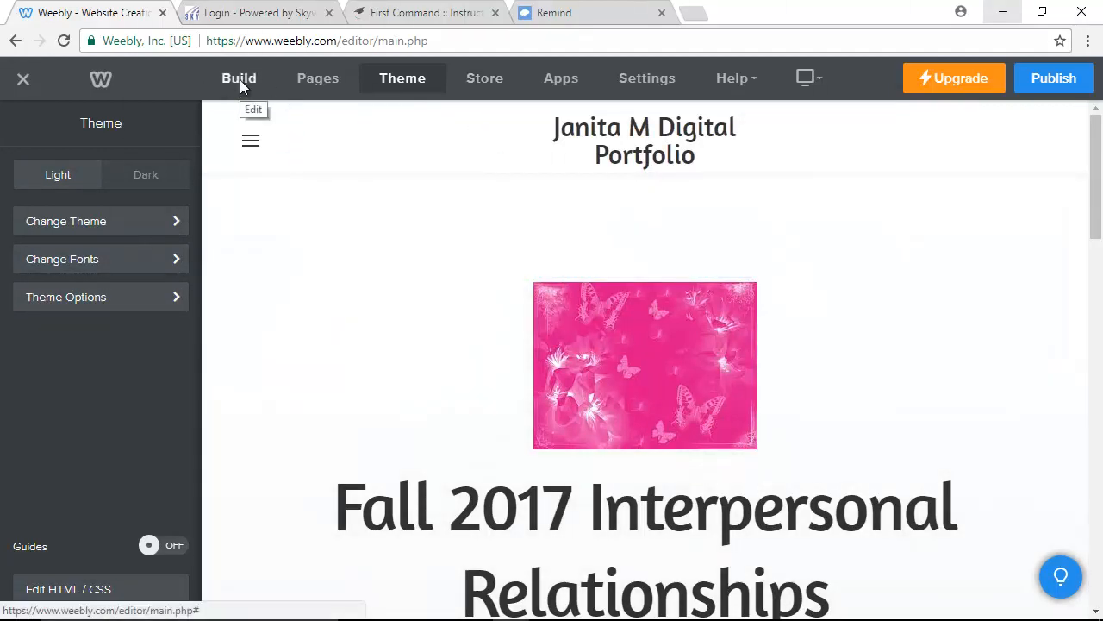
left_click(240, 79)
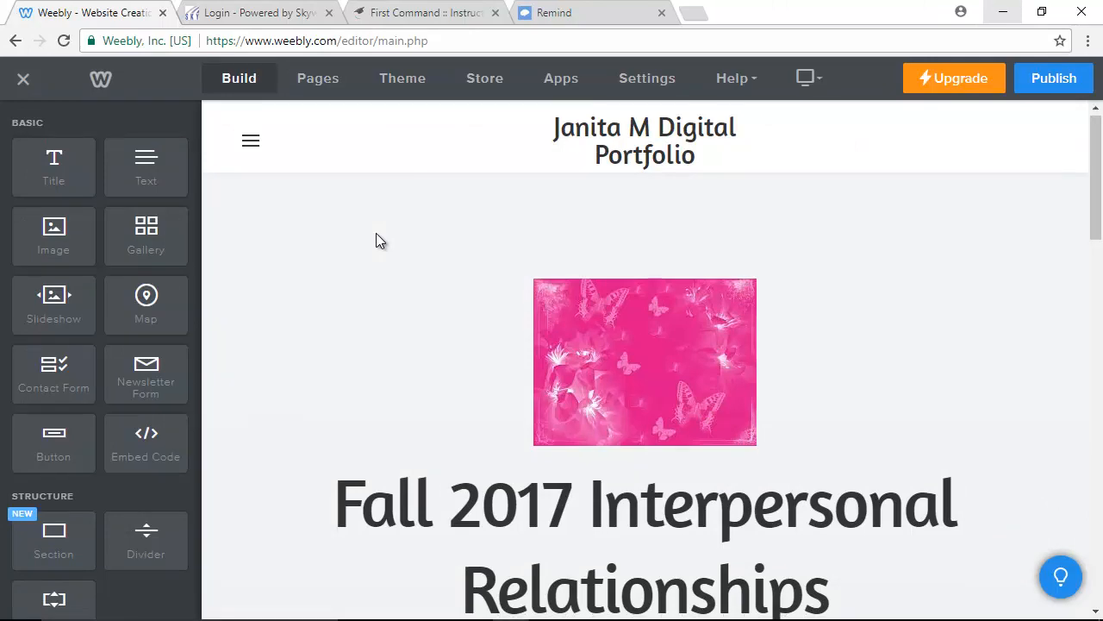
Show the site navigation menu listing Home, About, Contact and Projects.
scroll(376, 240, "down", 8)
scroll(376, 233, "down", 10)
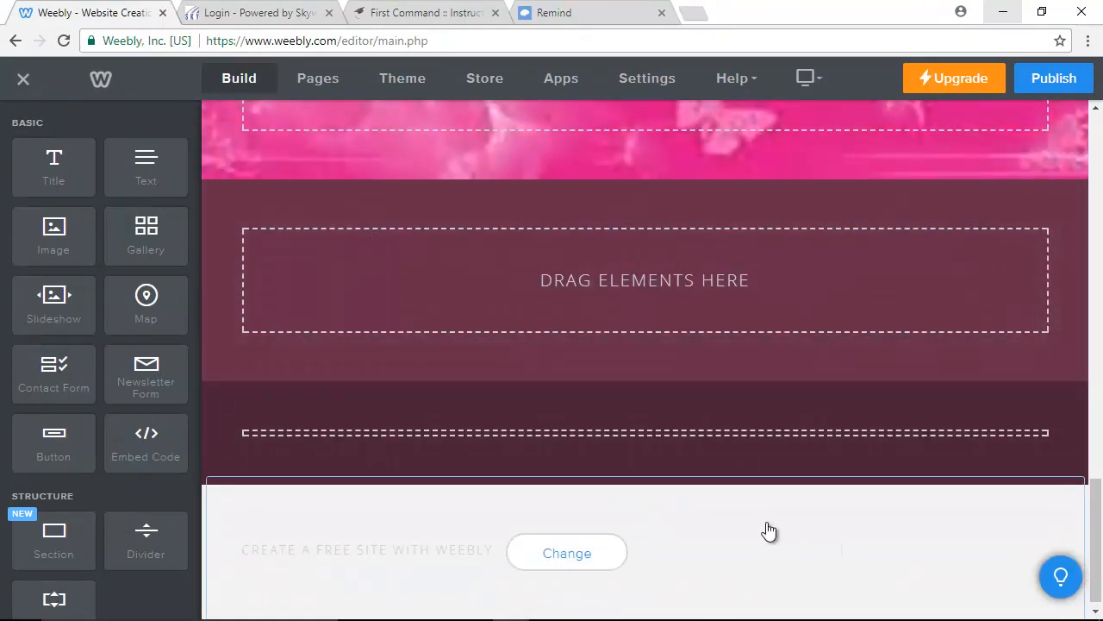
scroll(759, 526, "up", 3)
scroll(756, 517, "up", 10)
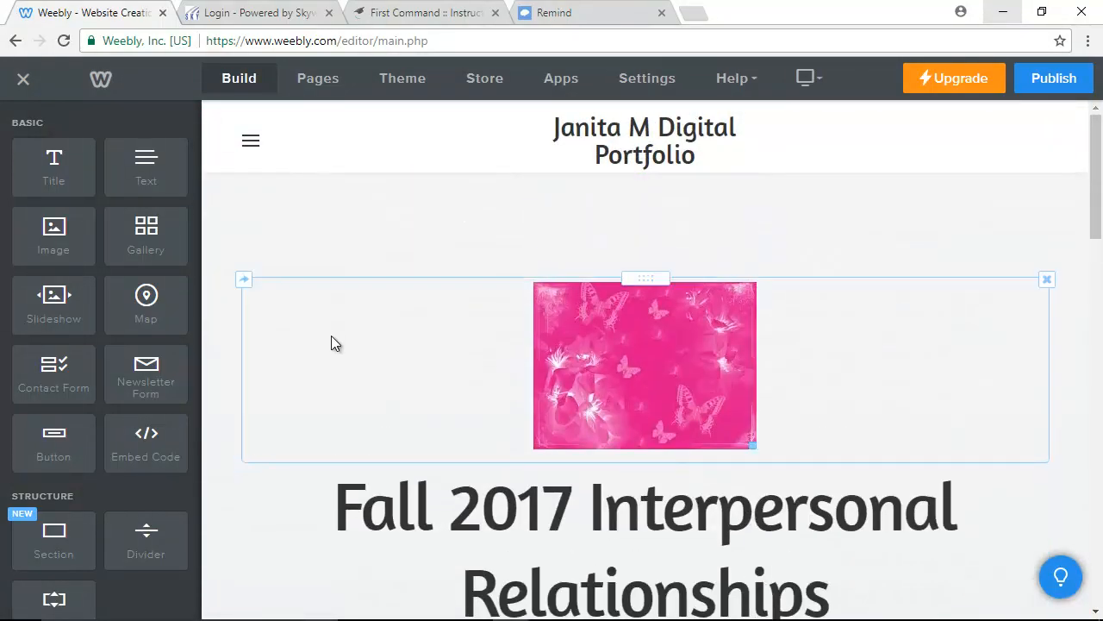
left_click(251, 148)
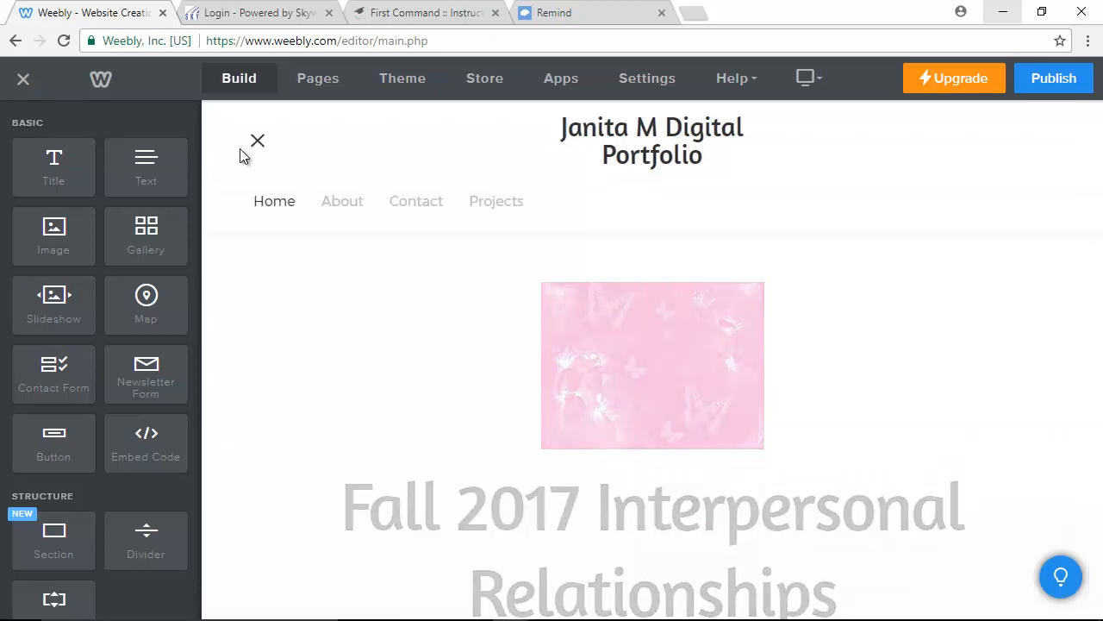
Go to the About page and replace its 'Click here to edit.' title with 'About'.
left_click(342, 204)
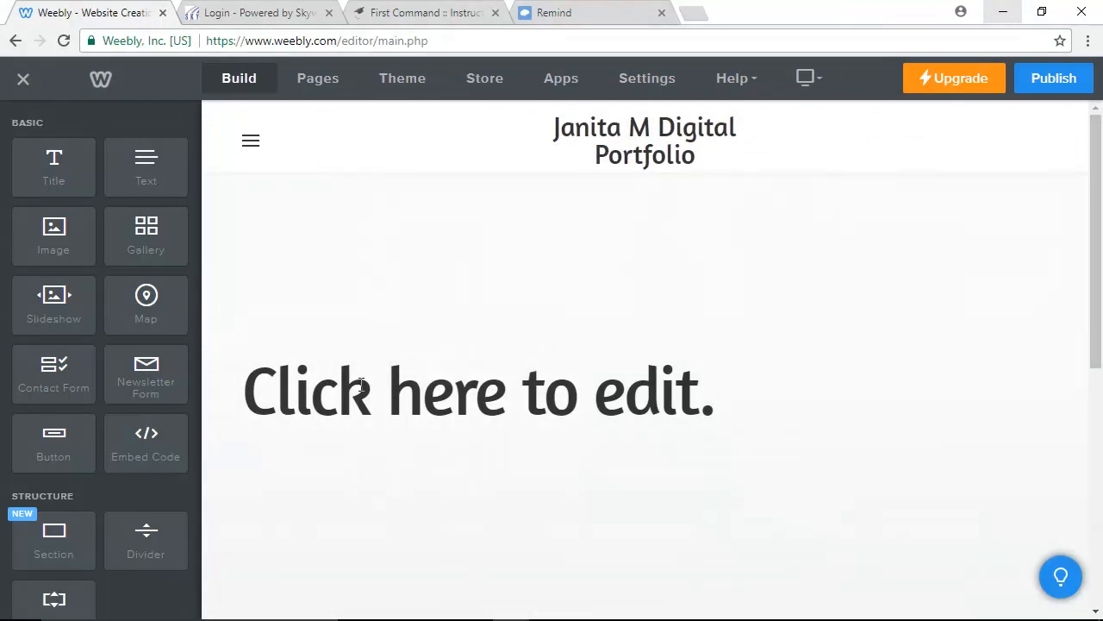
left_click(724, 406)
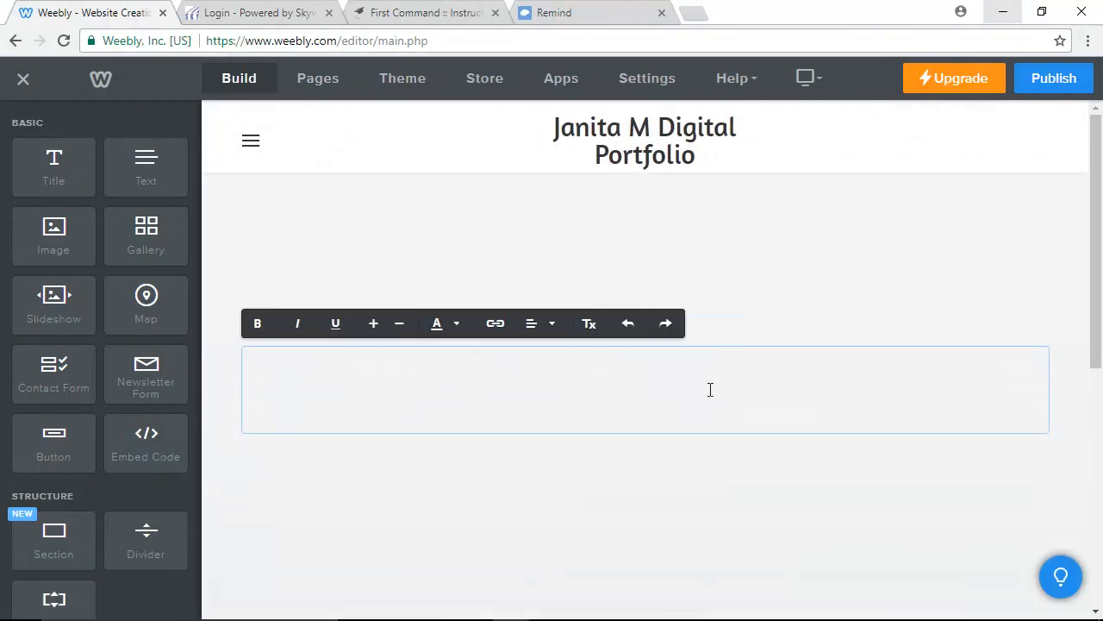
type("About")
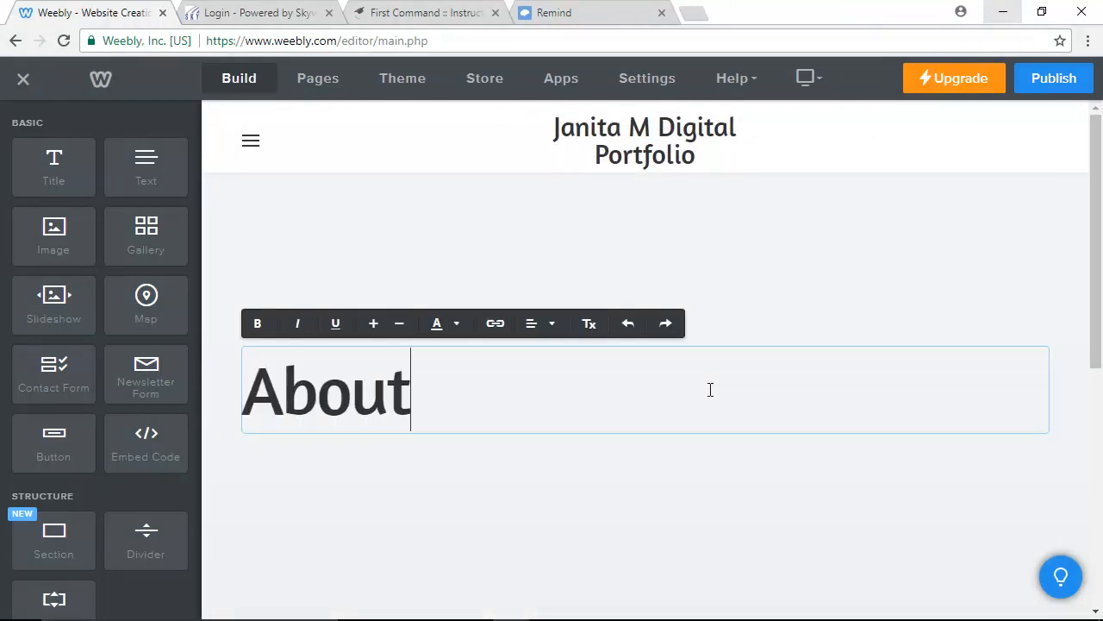
left_click(517, 515)
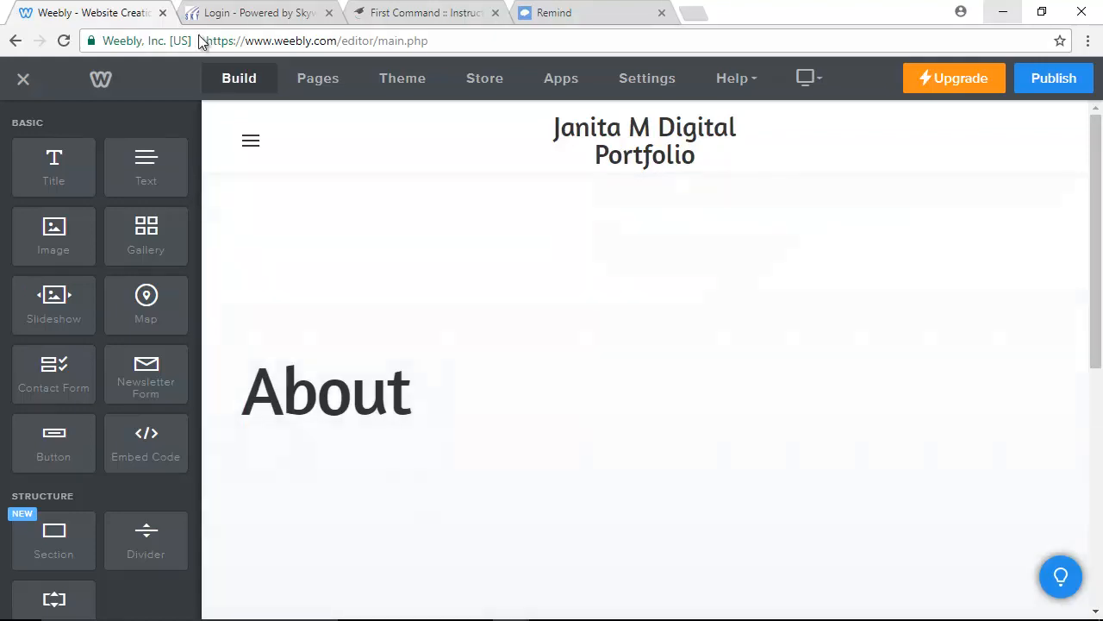
Drop an Image element onto the About page just above the About heading.
scroll(476, 497, "down", 4)
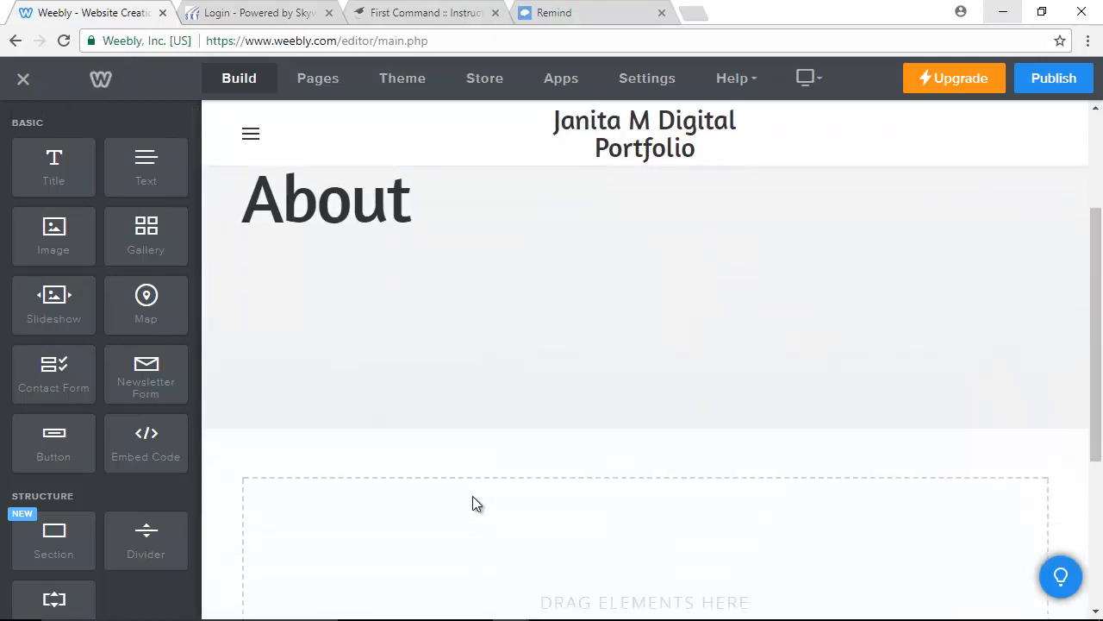
scroll(465, 496, "up", 5)
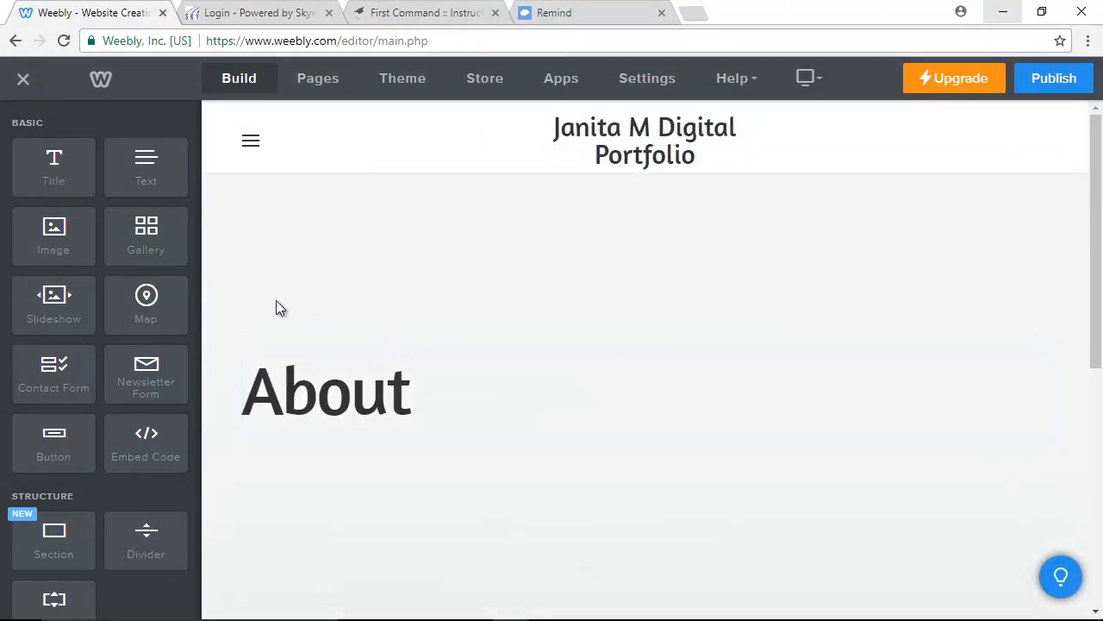
left_click_drag(50, 234, 615, 282)
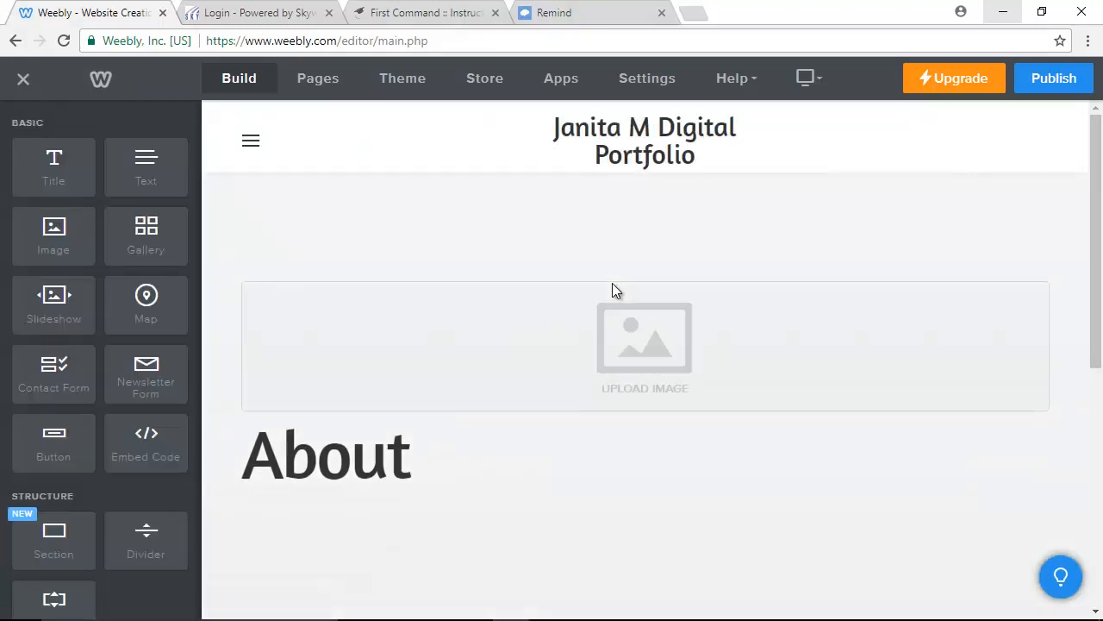
Start uploading a photo from the computer and browse the easystore (E:) drive.
left_click(648, 338)
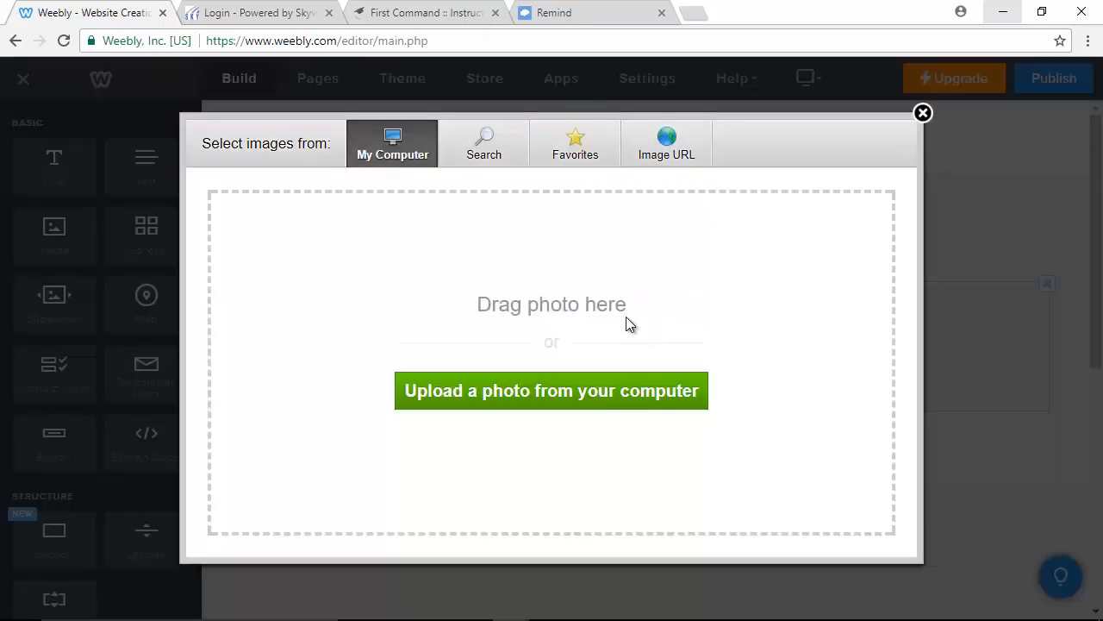
left_click(526, 399)
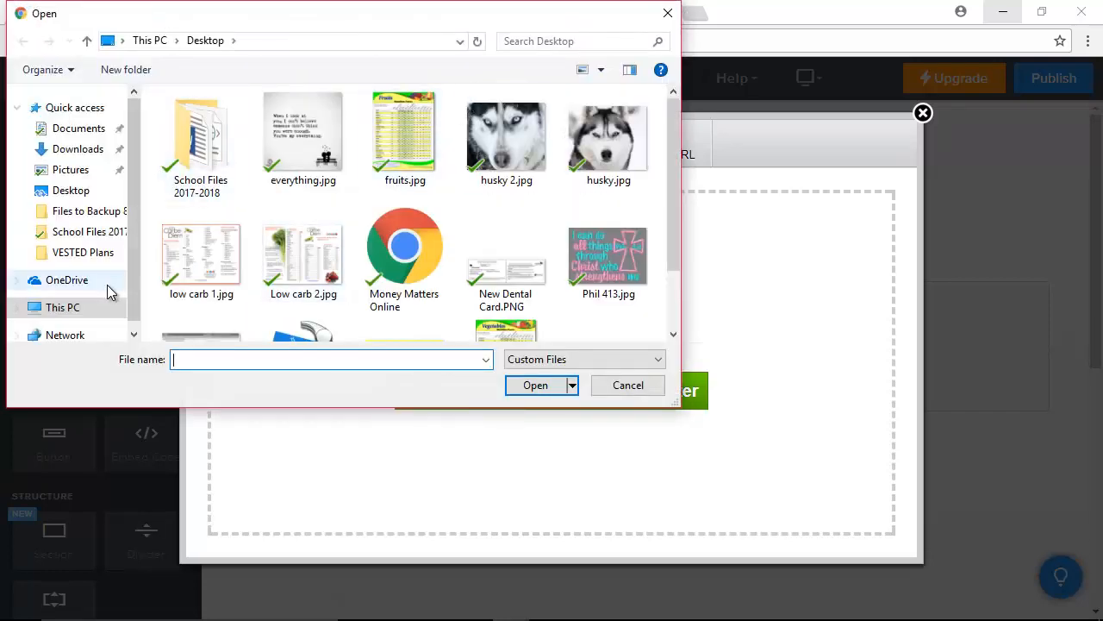
scroll(98, 242, "down", 1)
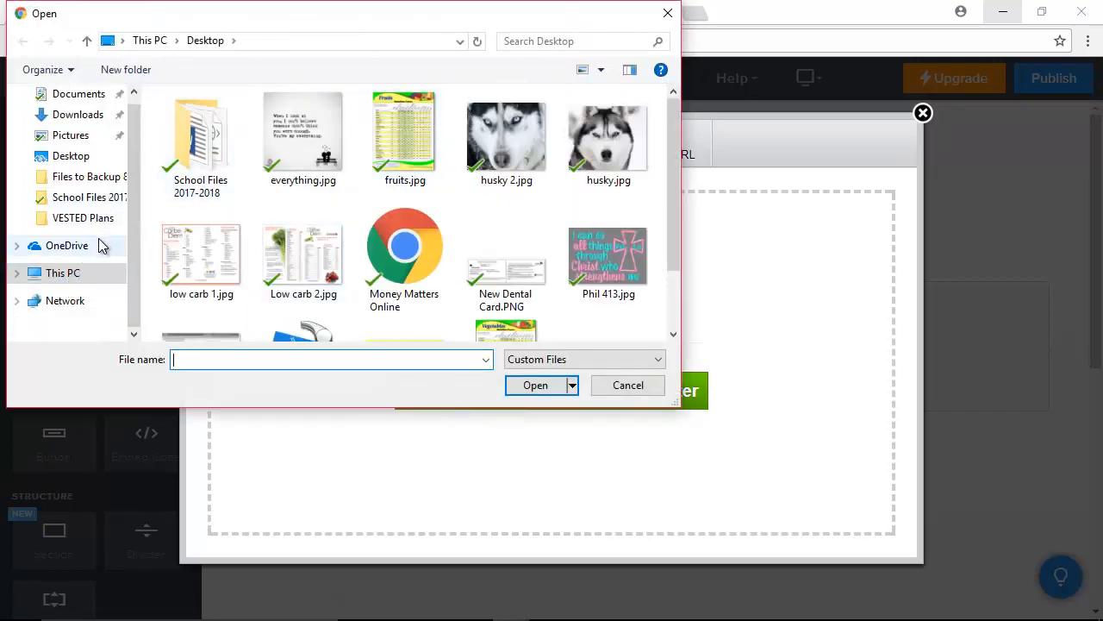
scroll(82, 260, "up", 1)
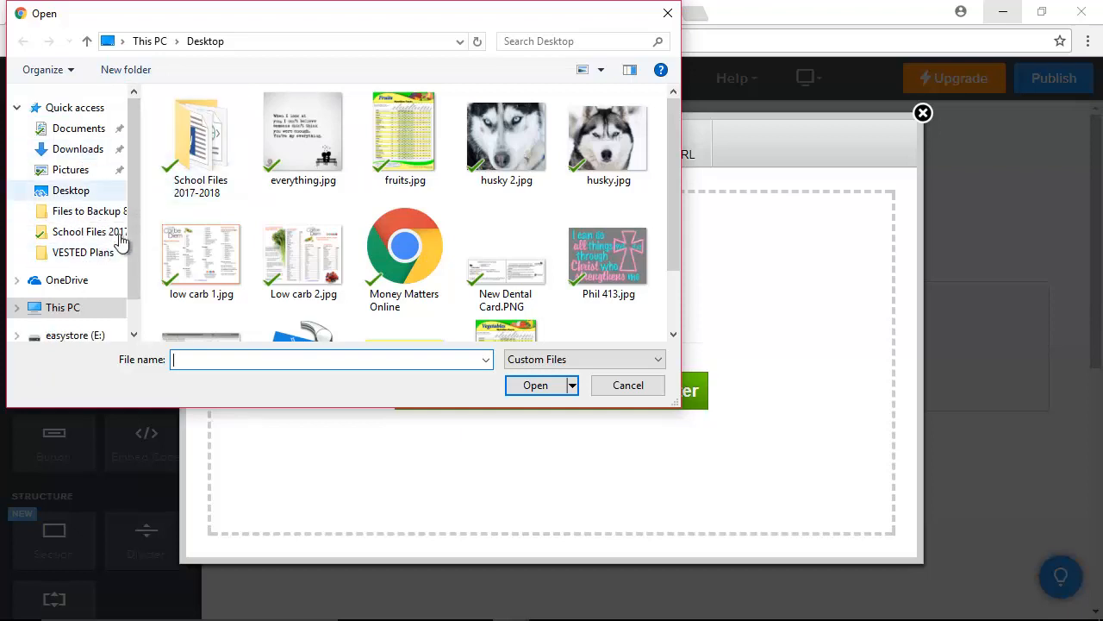
scroll(136, 142, "down", 2)
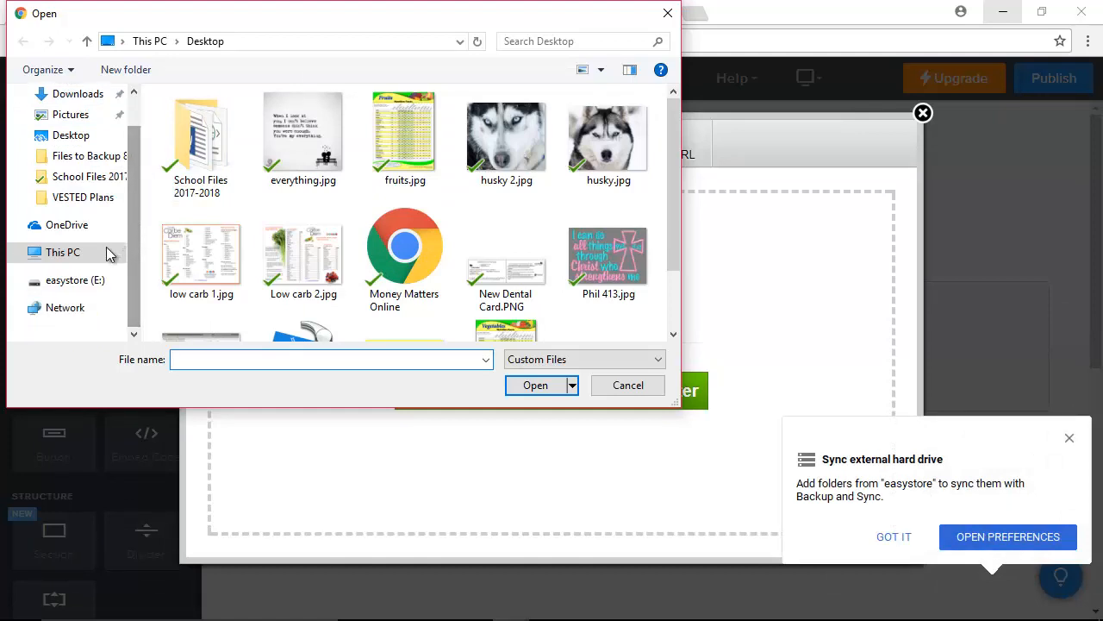
left_click(92, 284)
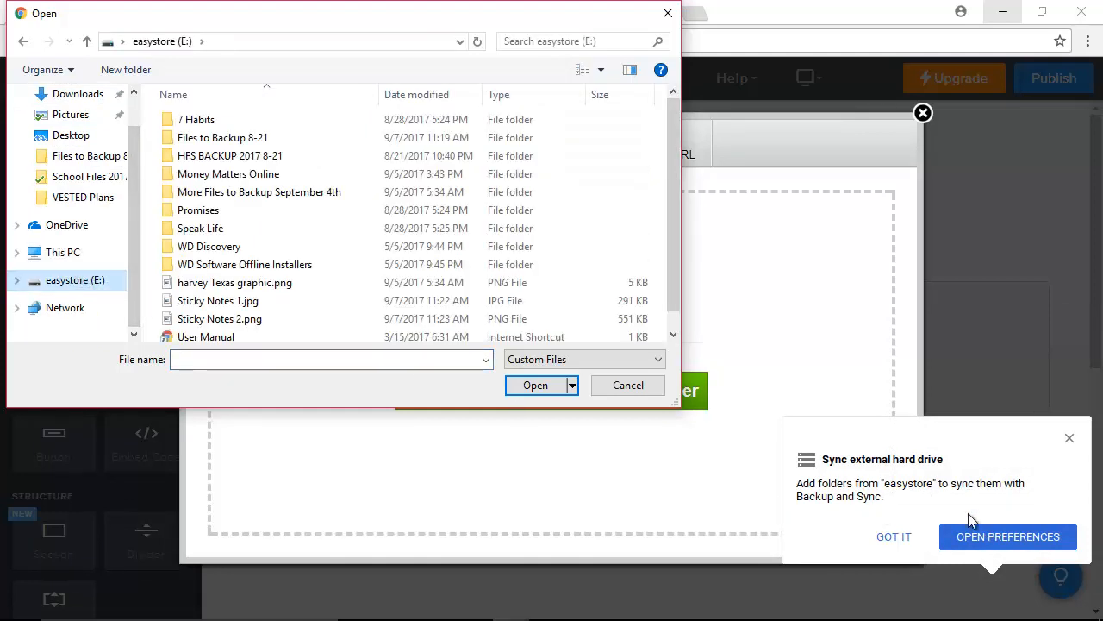
left_click(1068, 437)
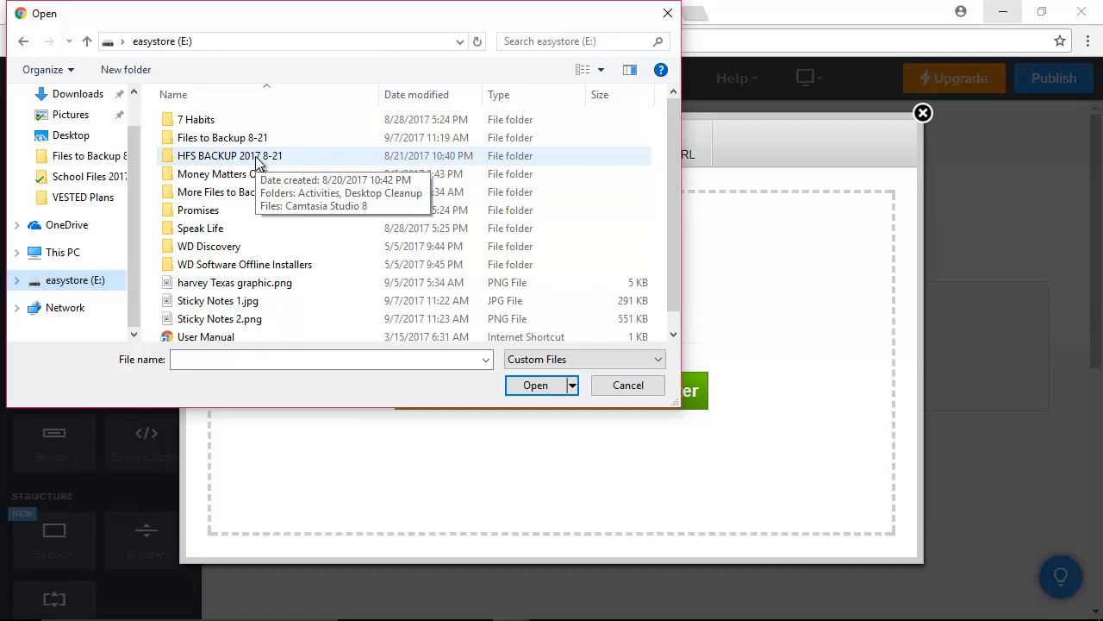
left_click(544, 43)
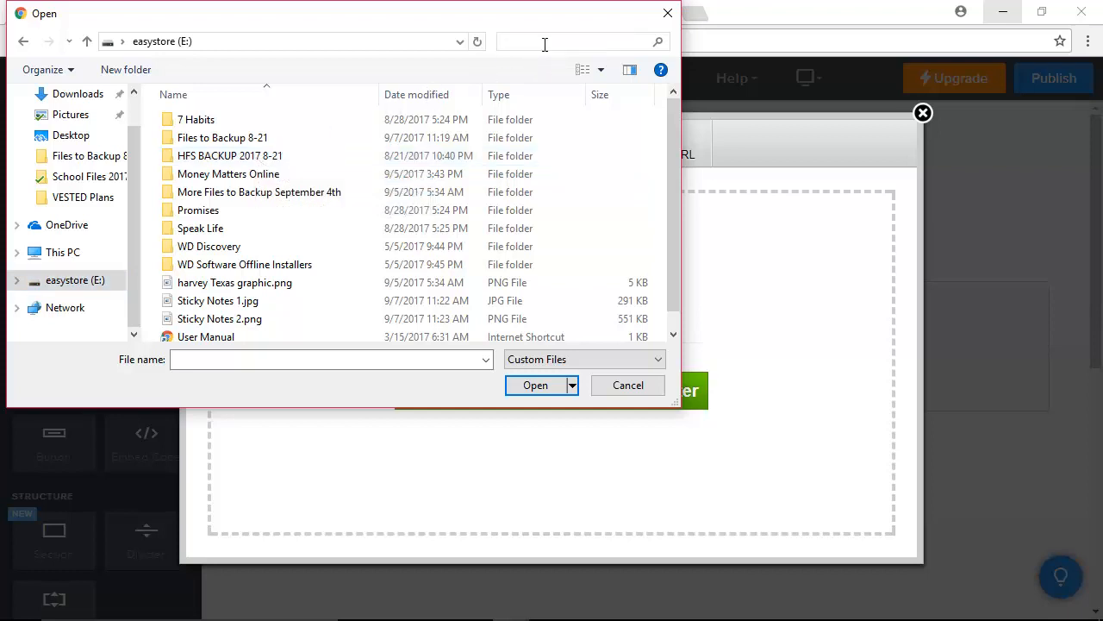
Search the drive for 'ann' and upload anne frank quote 2.png into the image block.
type("anne frank")
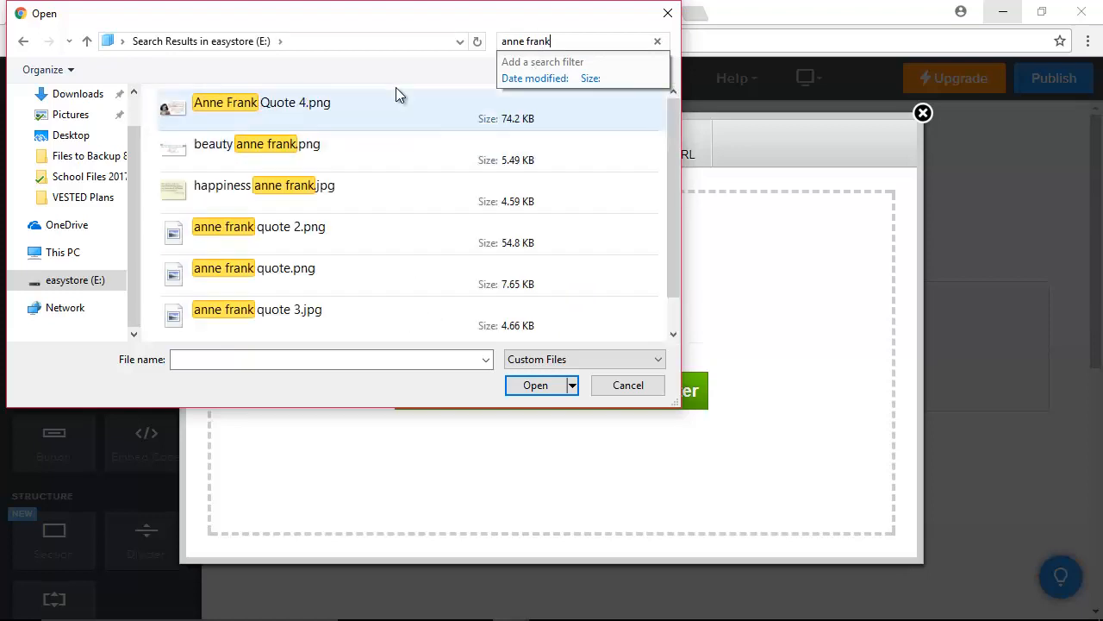
scroll(402, 224, "down", 1)
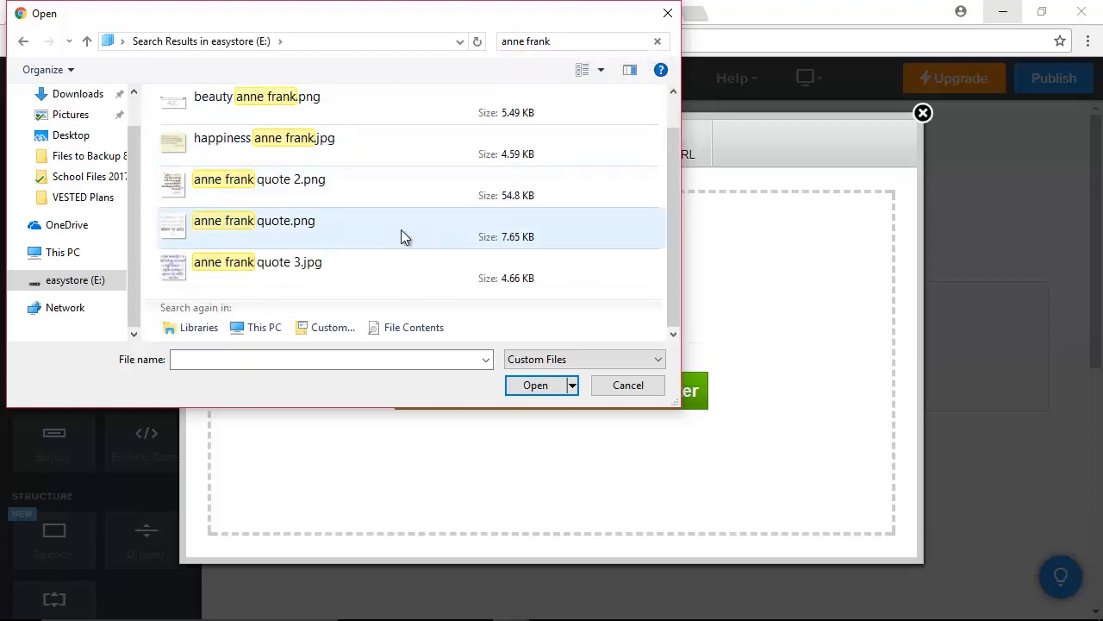
left_click(173, 190)
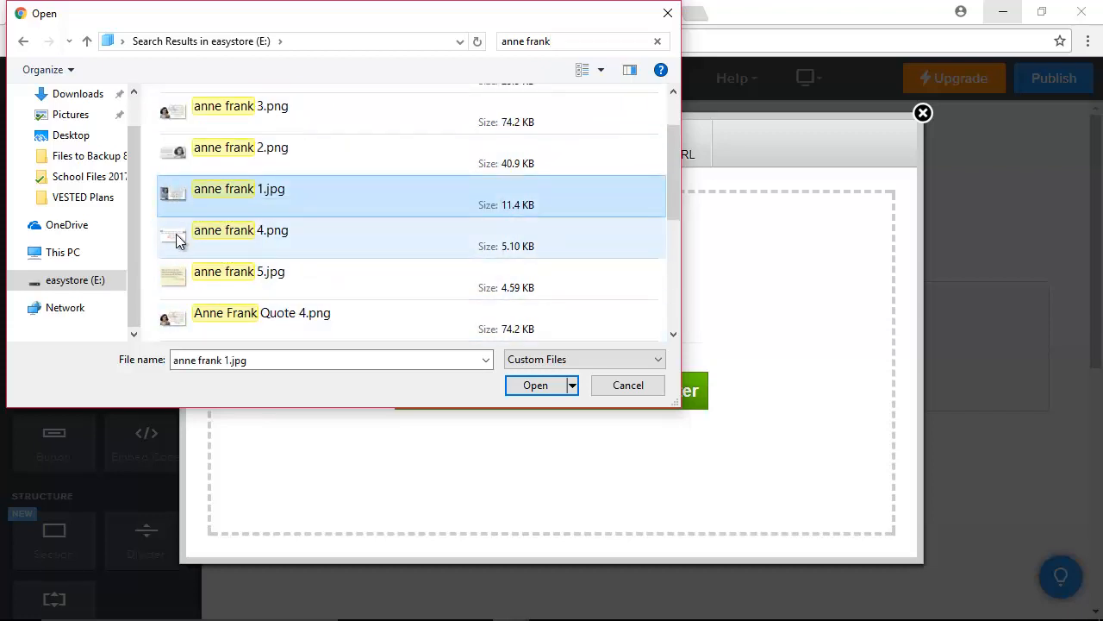
scroll(179, 238, "down", 3)
left_click(210, 321)
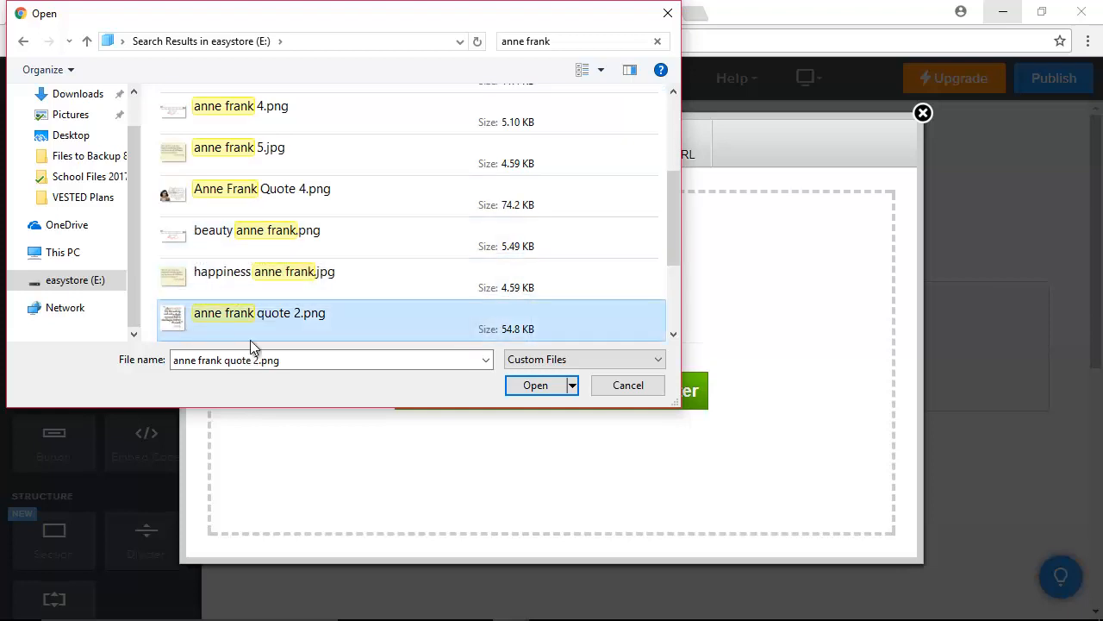
left_click(532, 386)
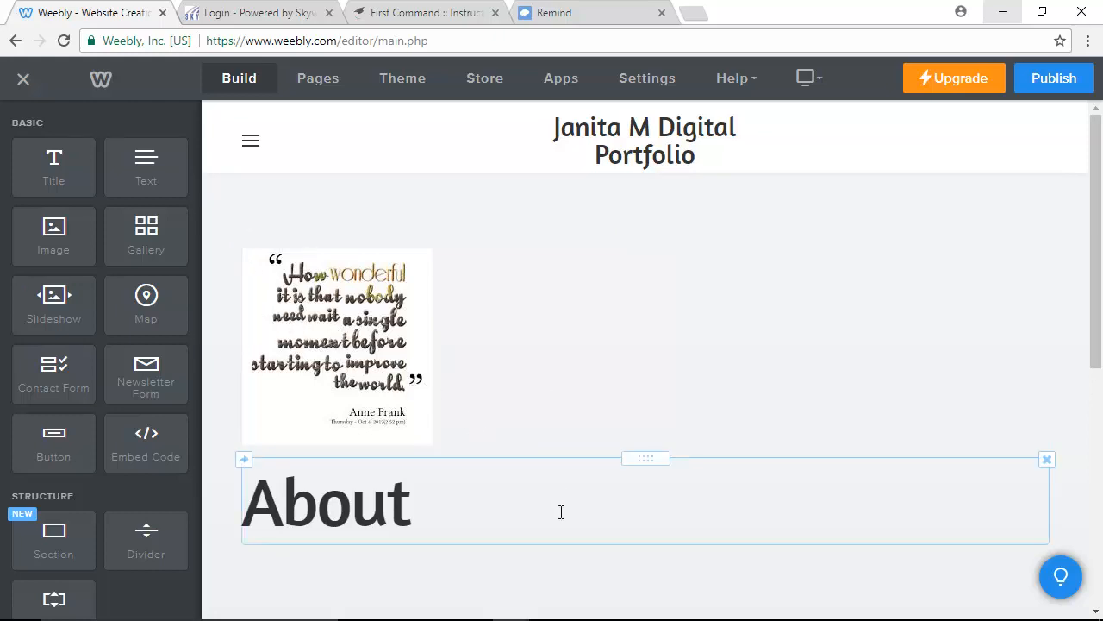
scroll(439, 591, "down", 1)
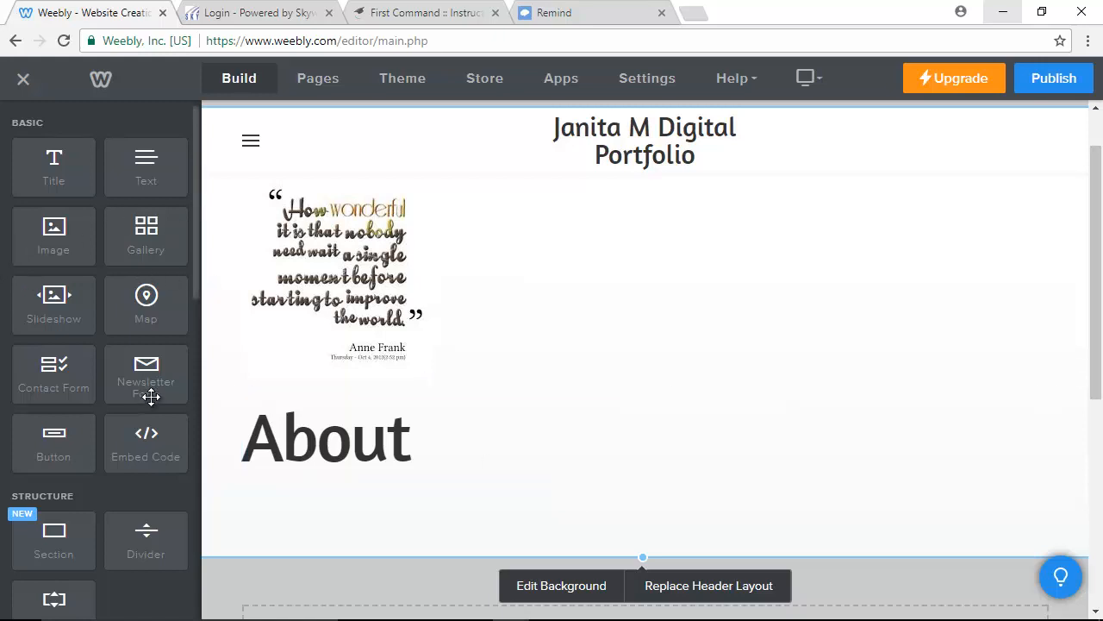
scroll(441, 441, "down", 2)
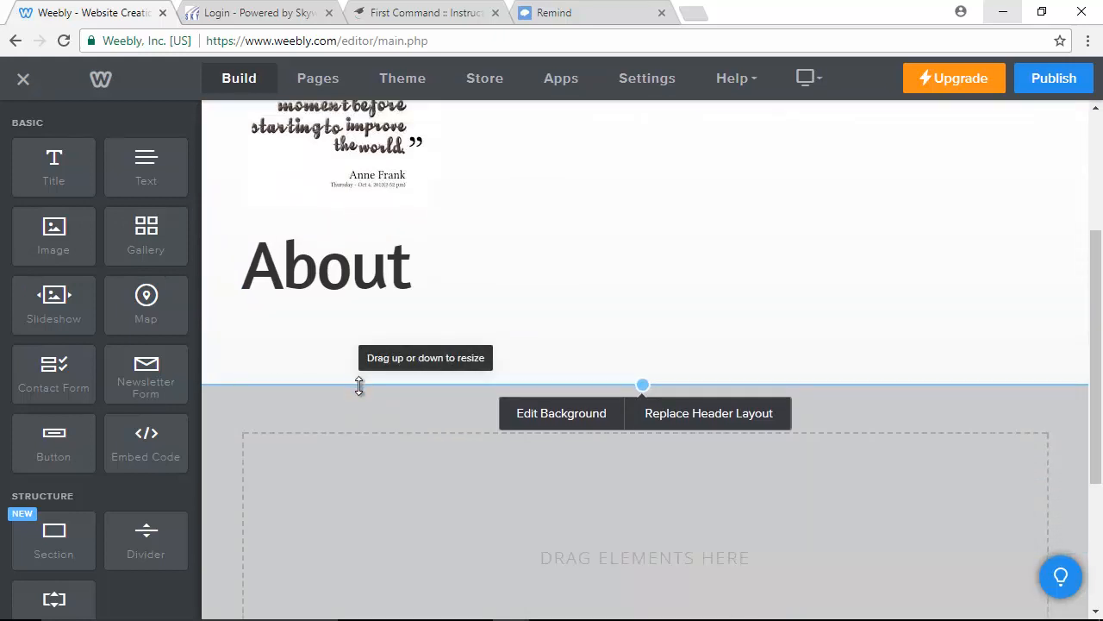
scroll(353, 379, "down", 1)
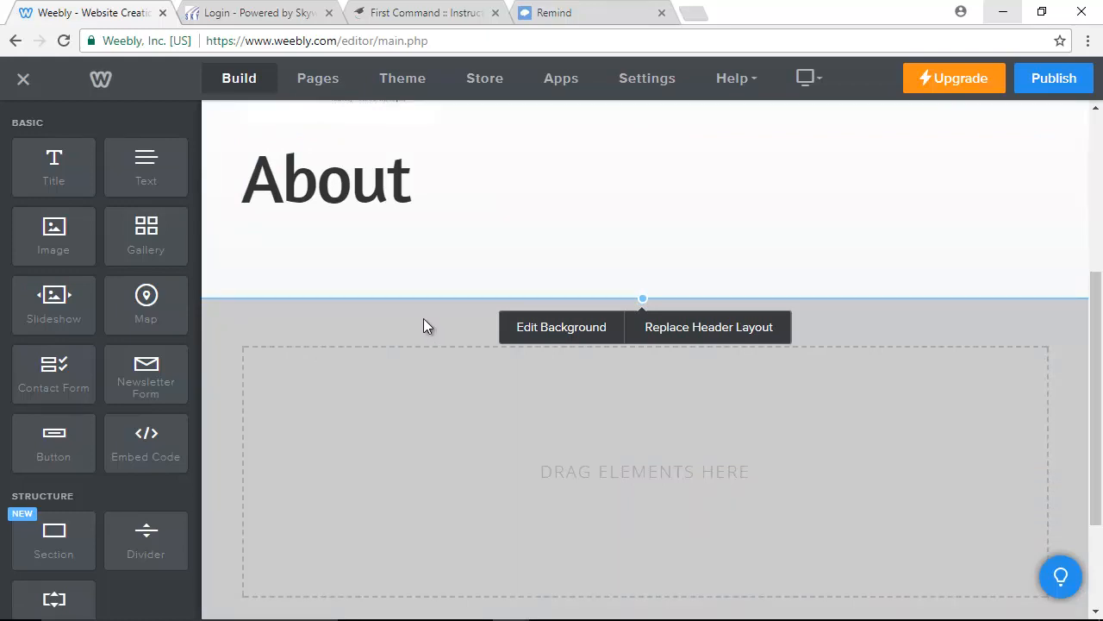
scroll(371, 349, "up", 1)
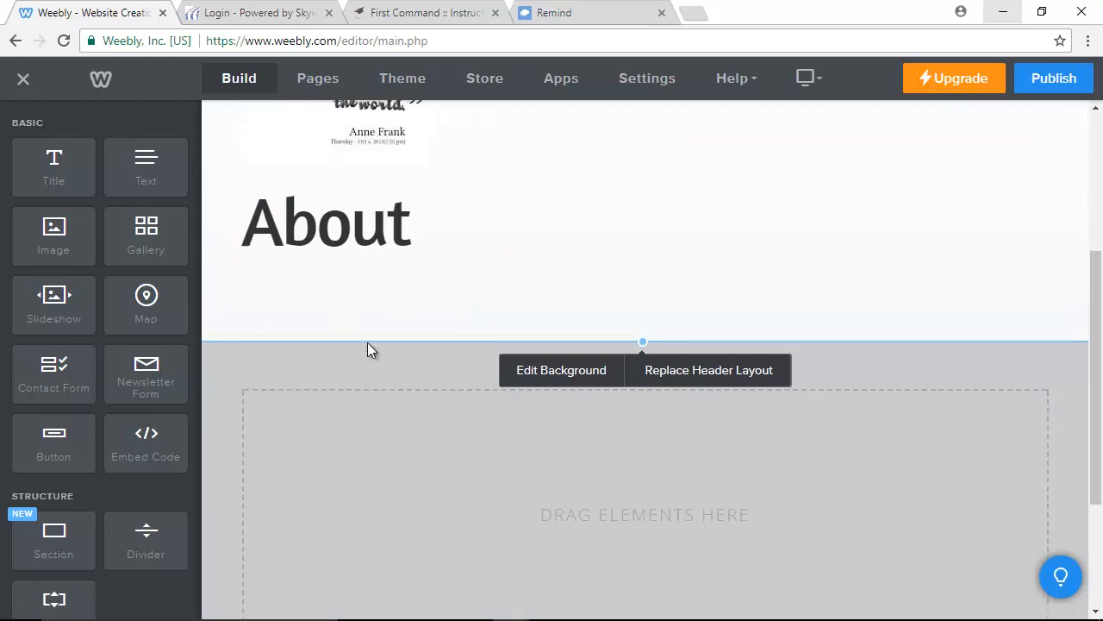
Add a '5 Things About Me...' title below the About heading, with a text block beneath.
left_click_drag(12, 160, 310, 480)
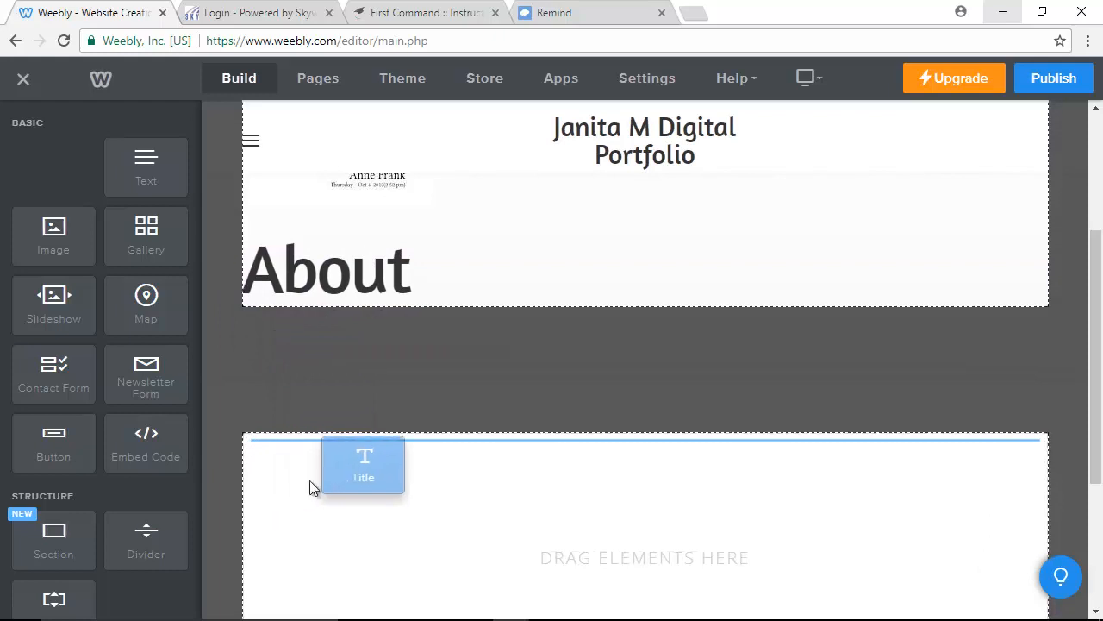
left_click(458, 454)
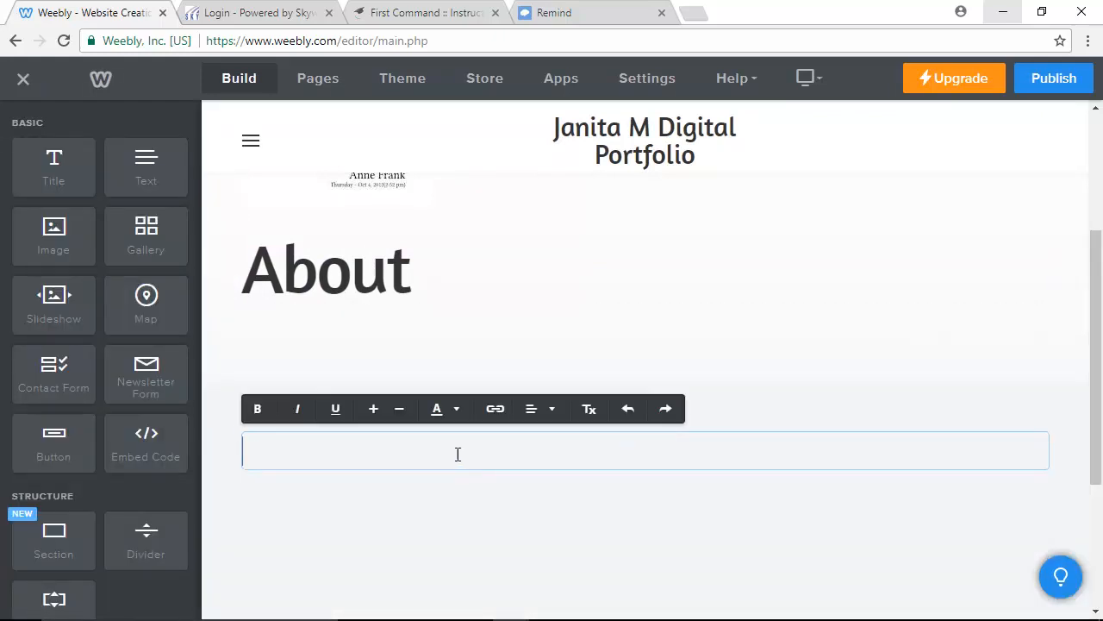
type("5 Things A")
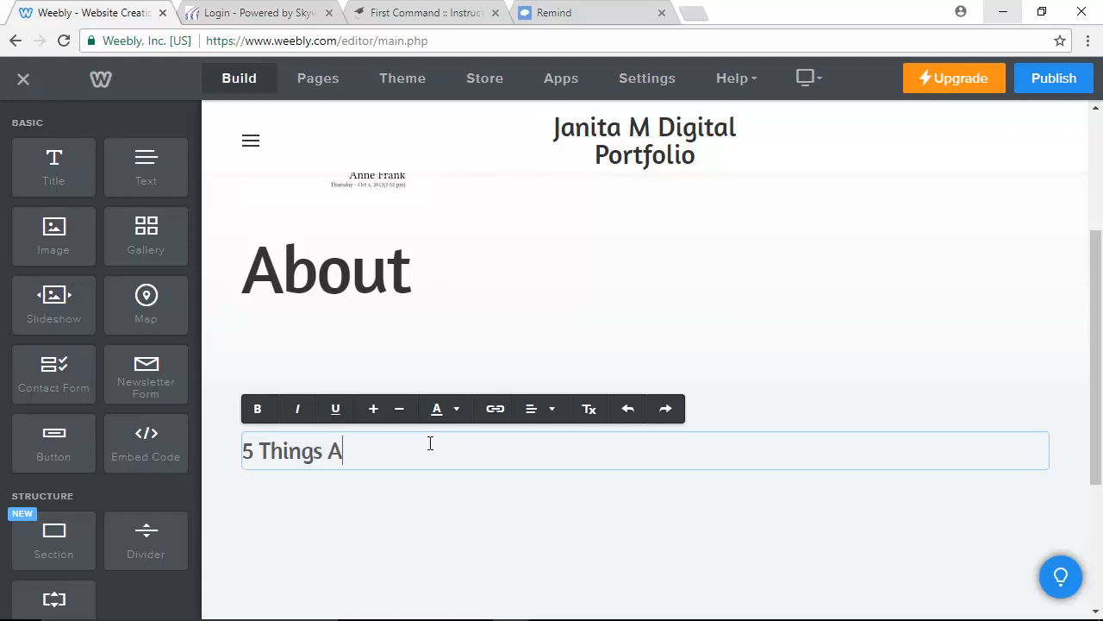
type("bout Me...")
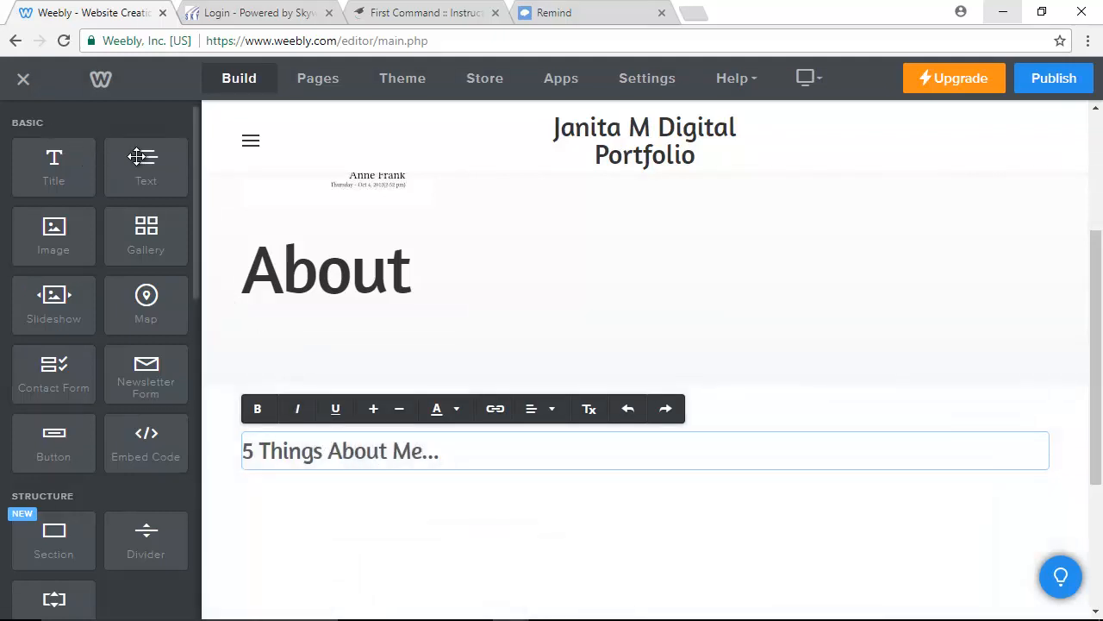
left_click_drag(146, 160, 305, 522)
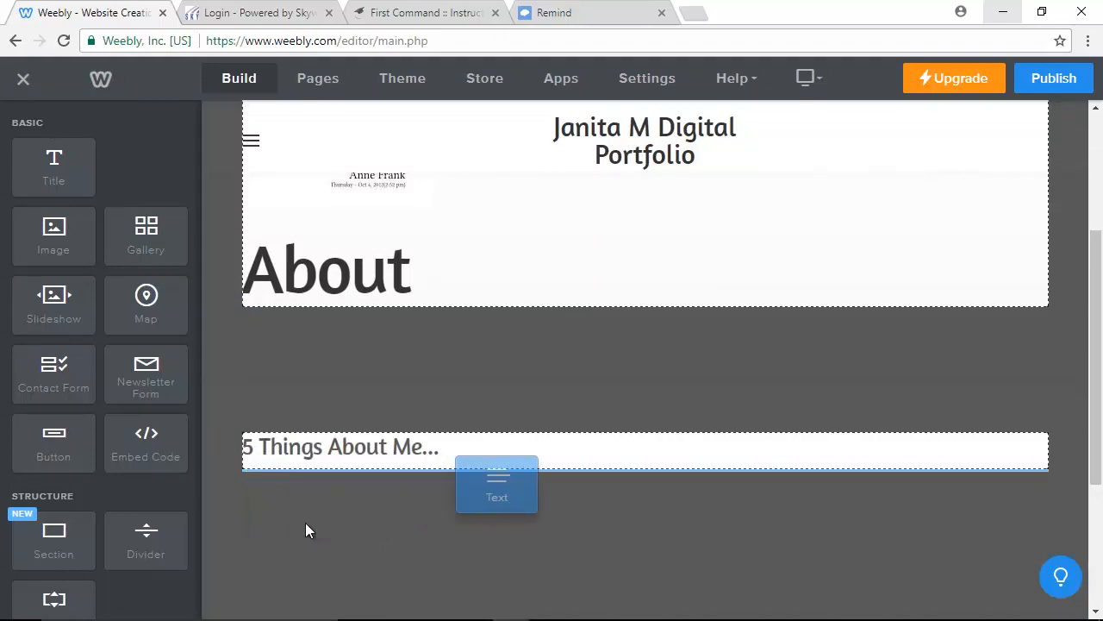
Activate the placeholder text block under '5 Things About Me...', then deselect it.
left_click(362, 512)
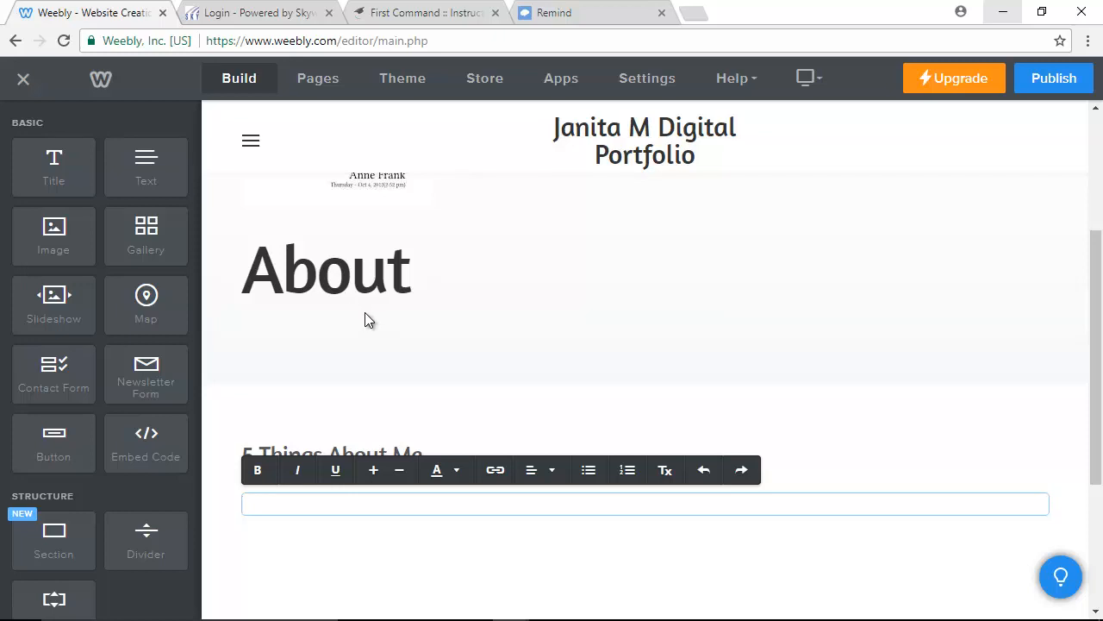
left_click(250, 148)
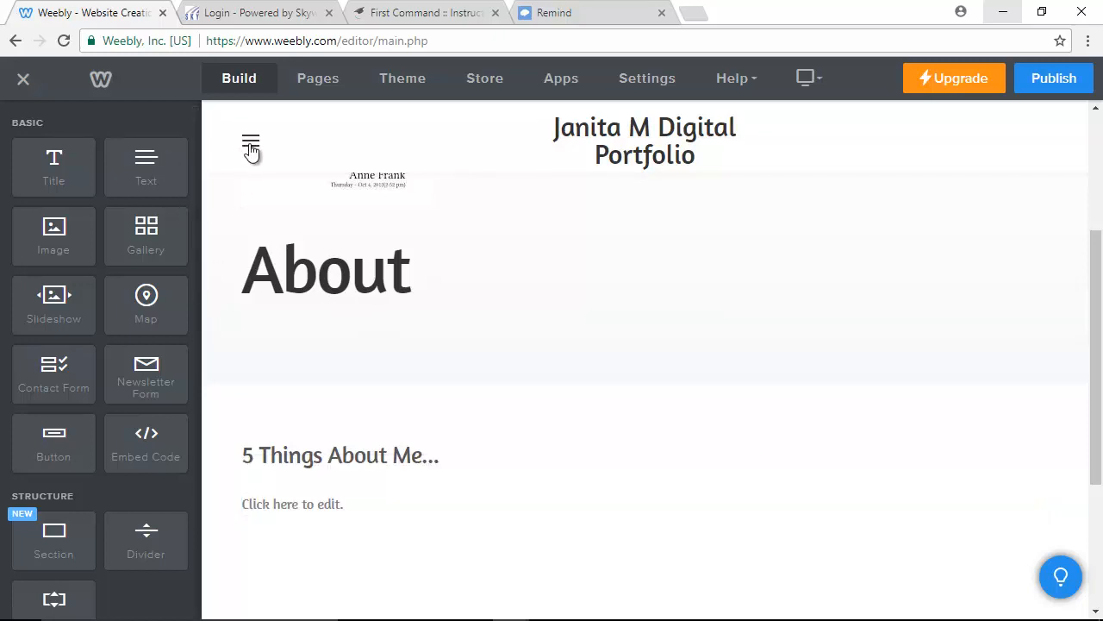
Switch to the Contact page and change its title placeholder to 'Contact'.
left_click(250, 148)
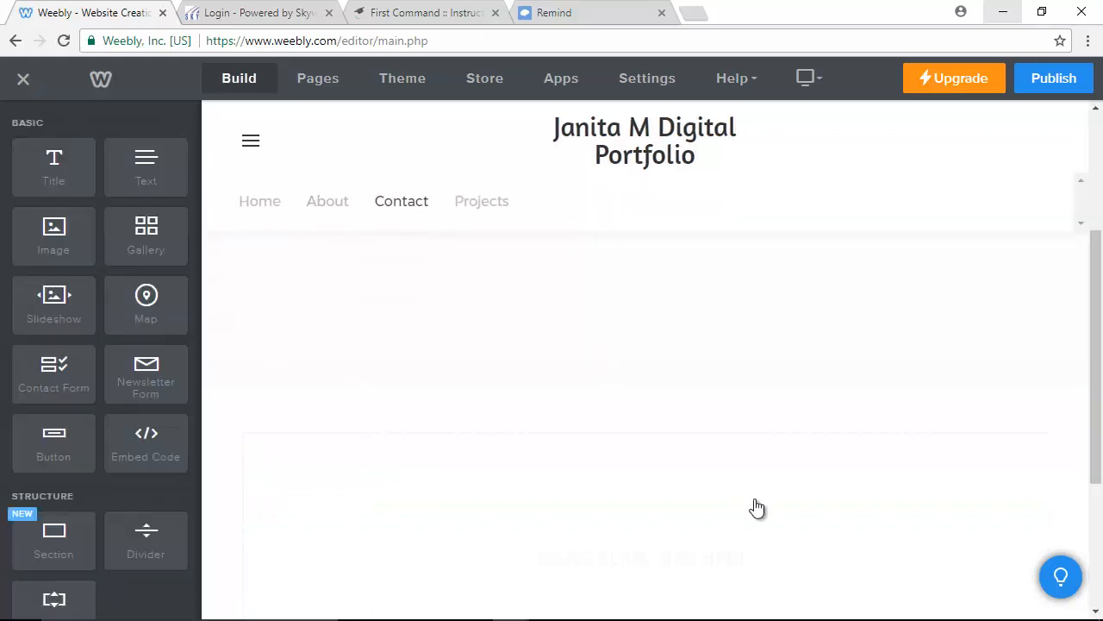
scroll(760, 496, "up", 3)
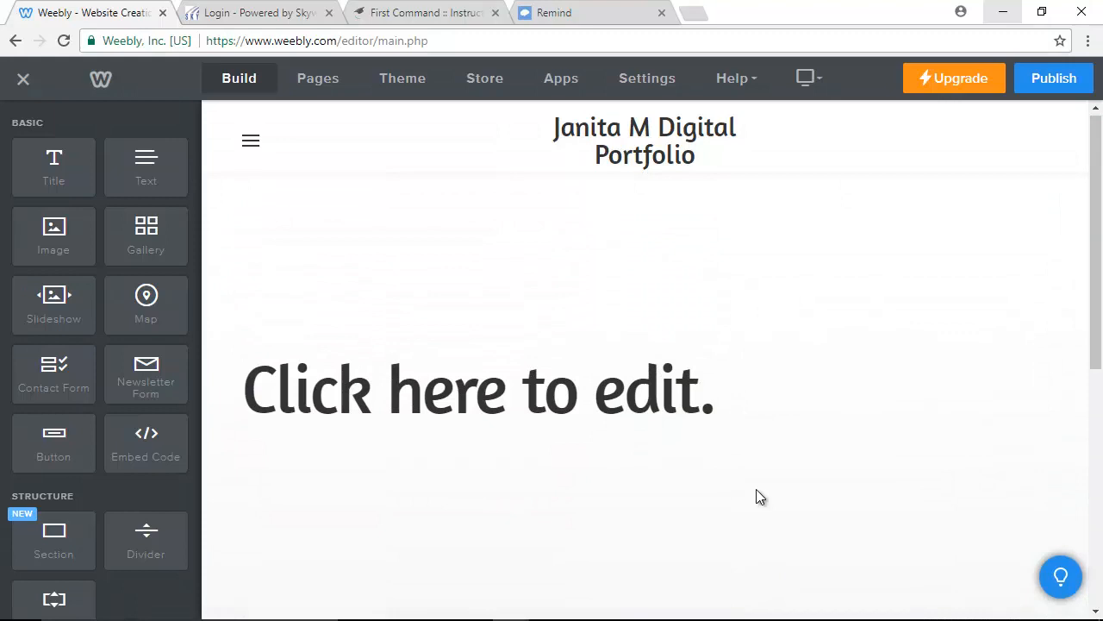
left_click(751, 397)
type("Con")
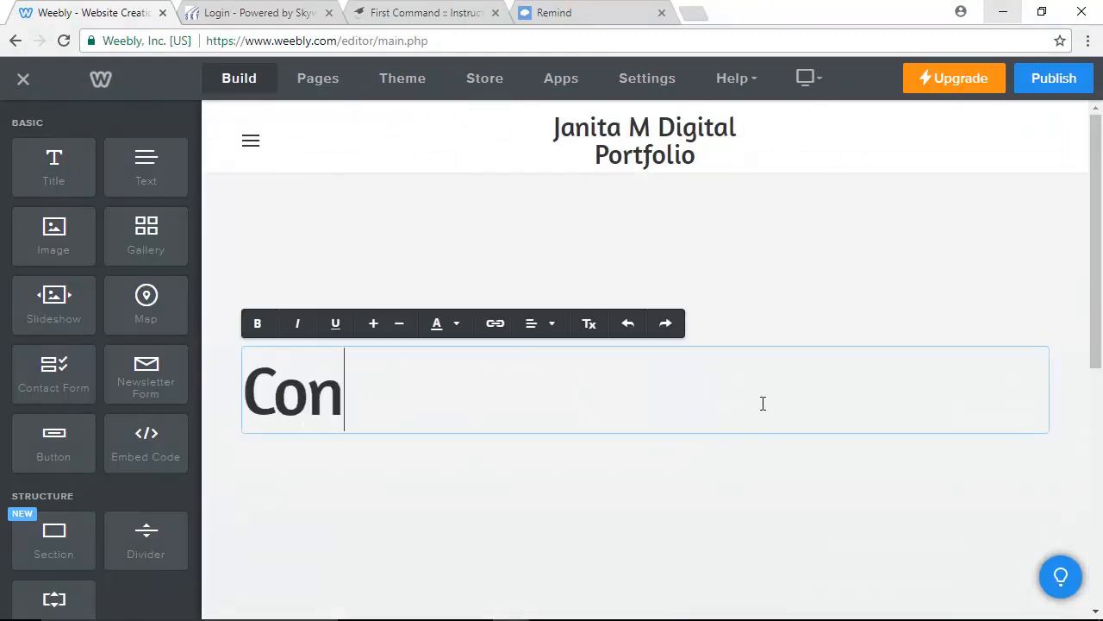
type("tact")
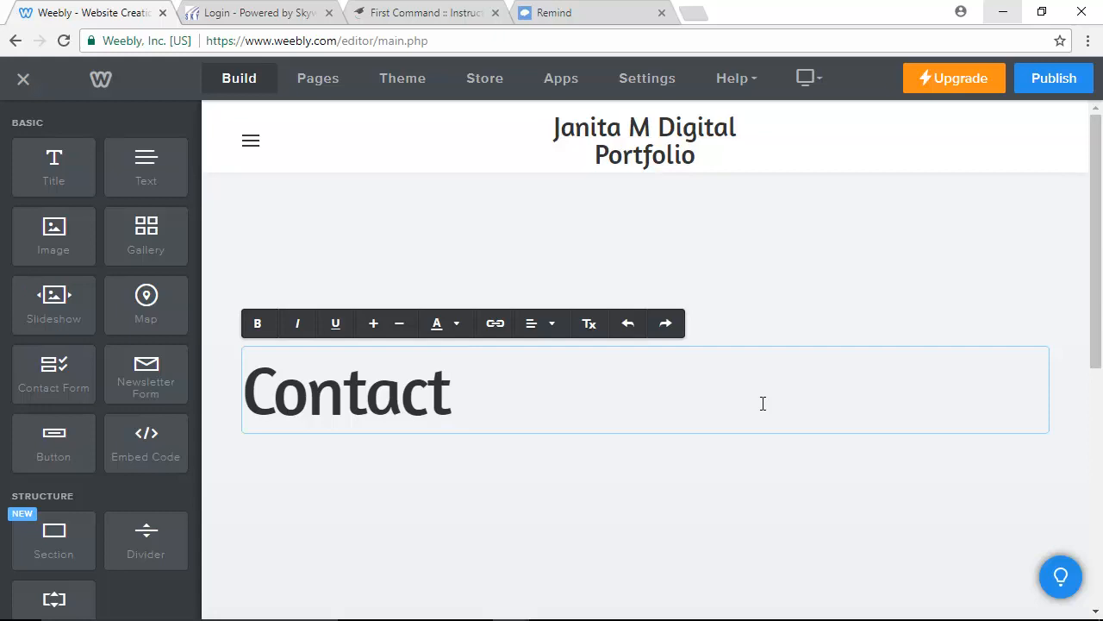
left_click(259, 499)
scroll(95, 461, "down", 2)
scroll(95, 462, "down", 4)
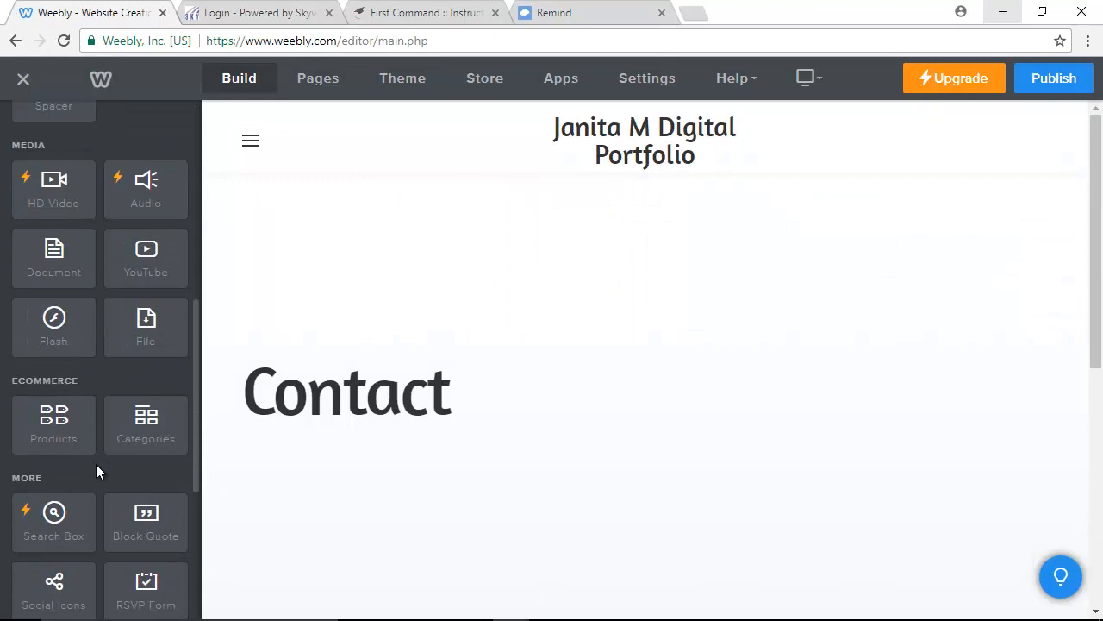
Place a Contact Form with Name, Email and Comment fields below the Contact heading.
scroll(96, 464, "down", 3)
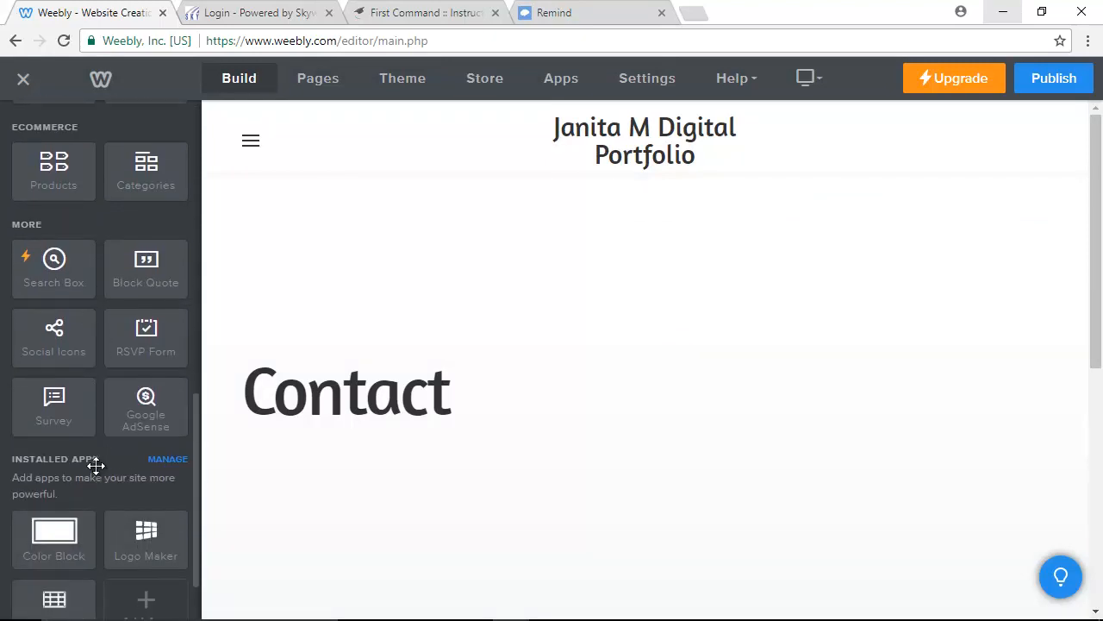
scroll(95, 467, "up", 10)
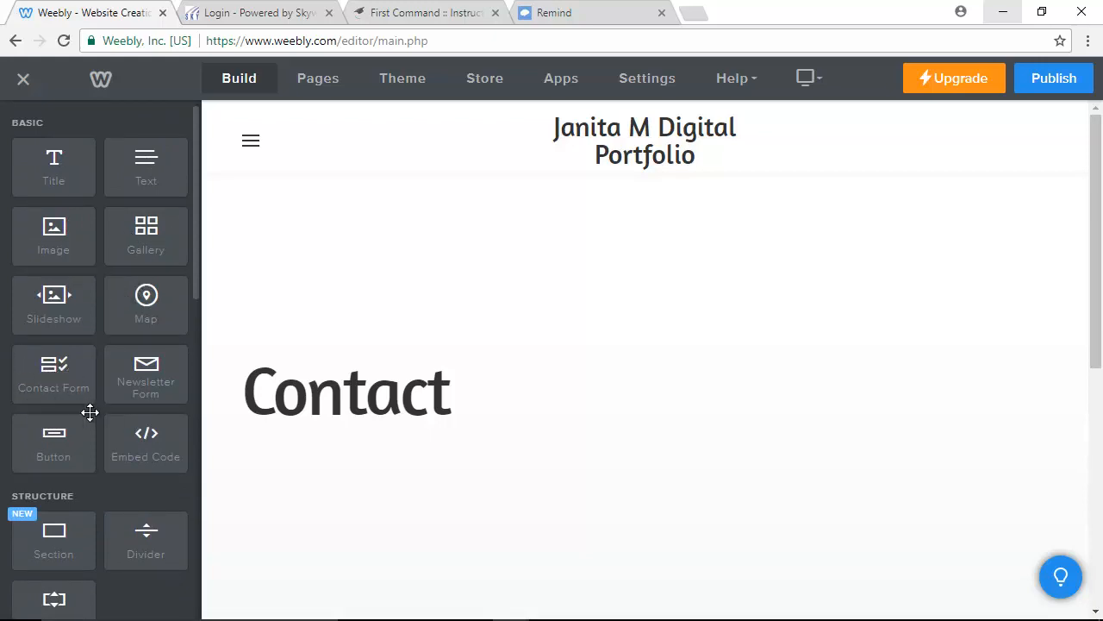
left_click_drag(41, 376, 299, 489)
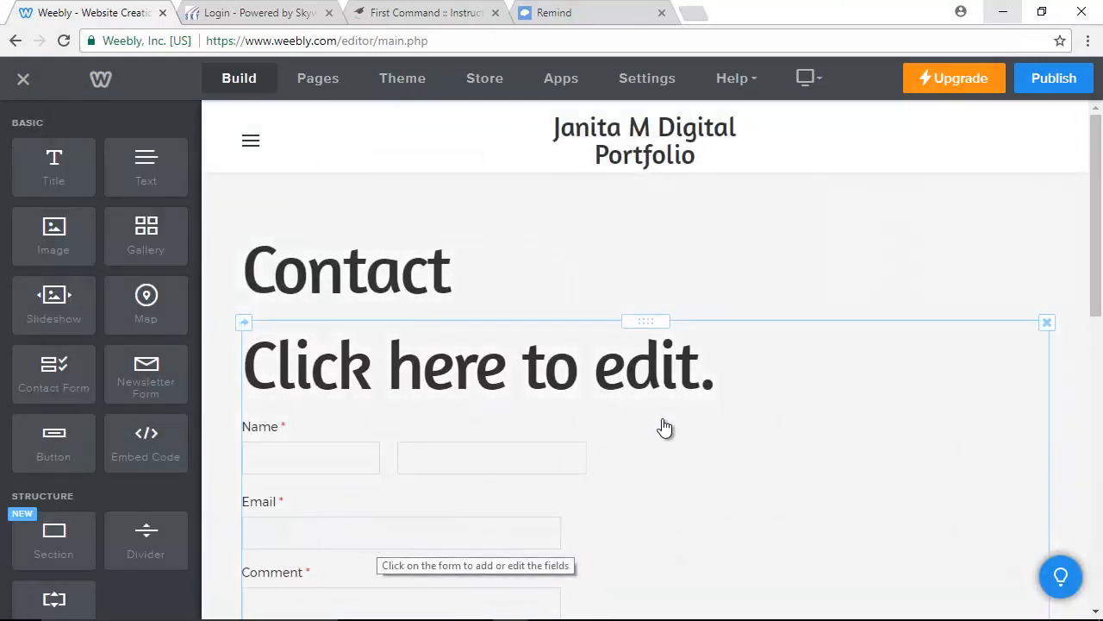
left_click(720, 375)
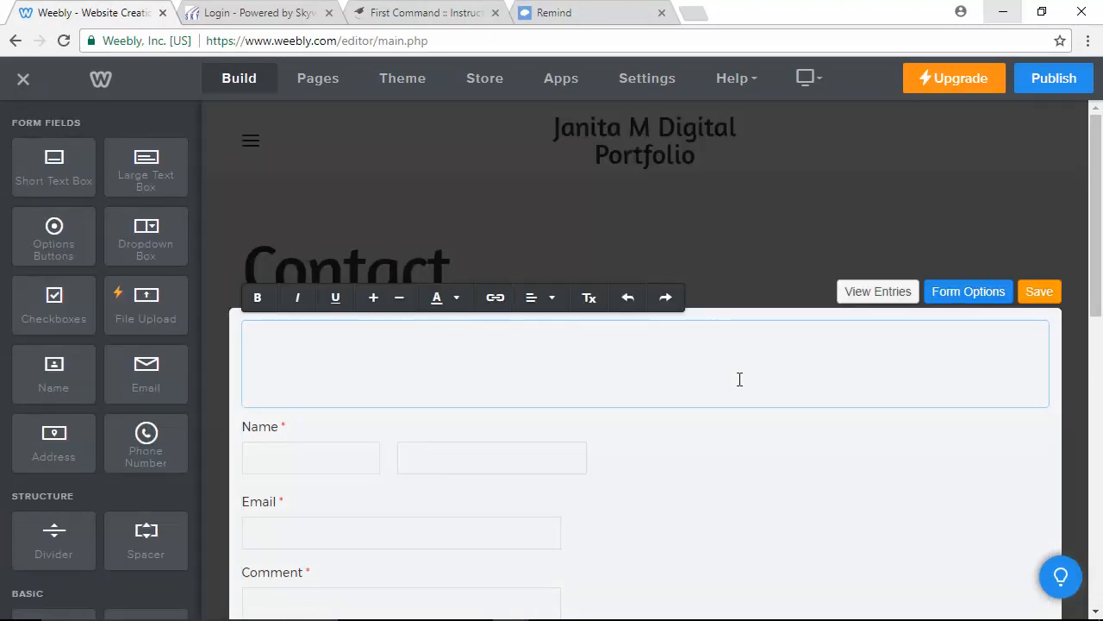
Retitle the contact form heading to 'Feel free to contact me...', correcting the typos.
type("Fe")
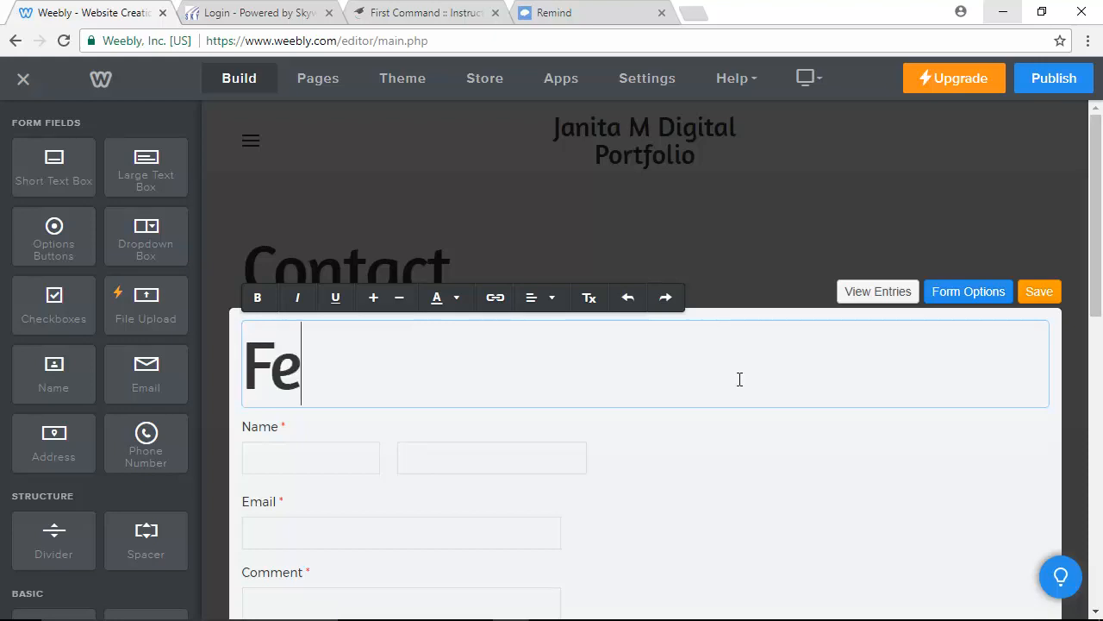
type("el free to c")
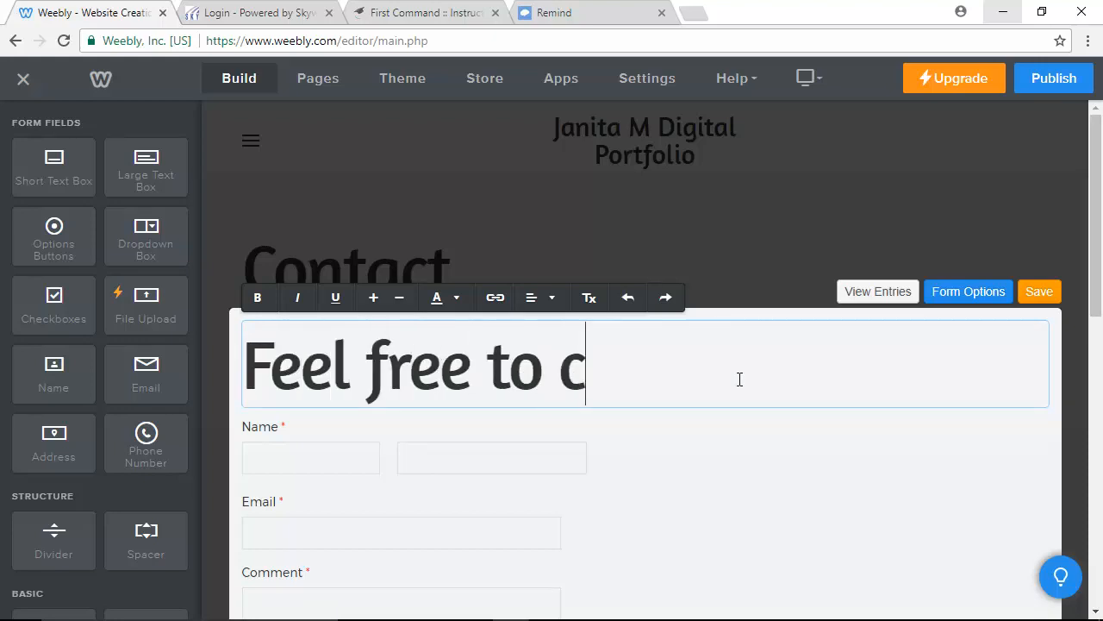
type("ontat")
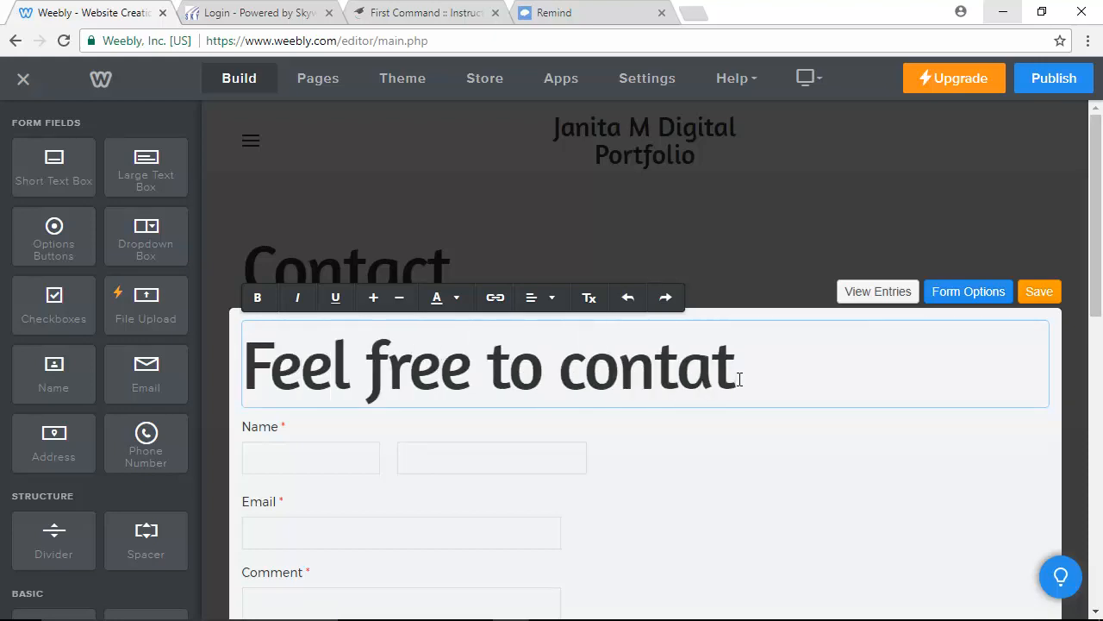
key("BackSpace")
type("ct me")
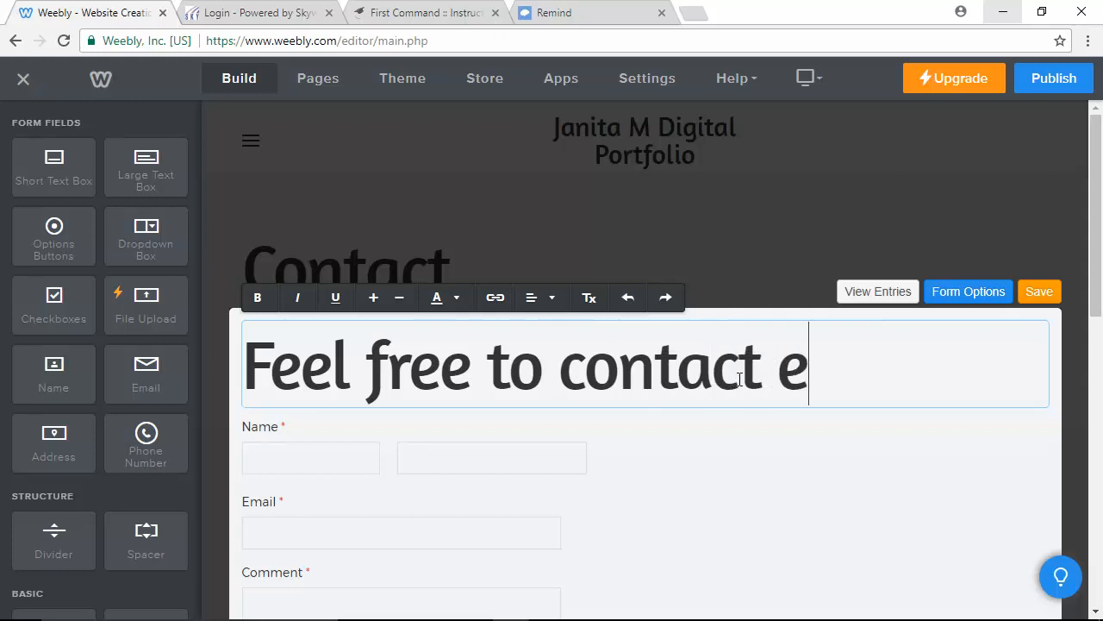
key("BackSpace")
type("me...")
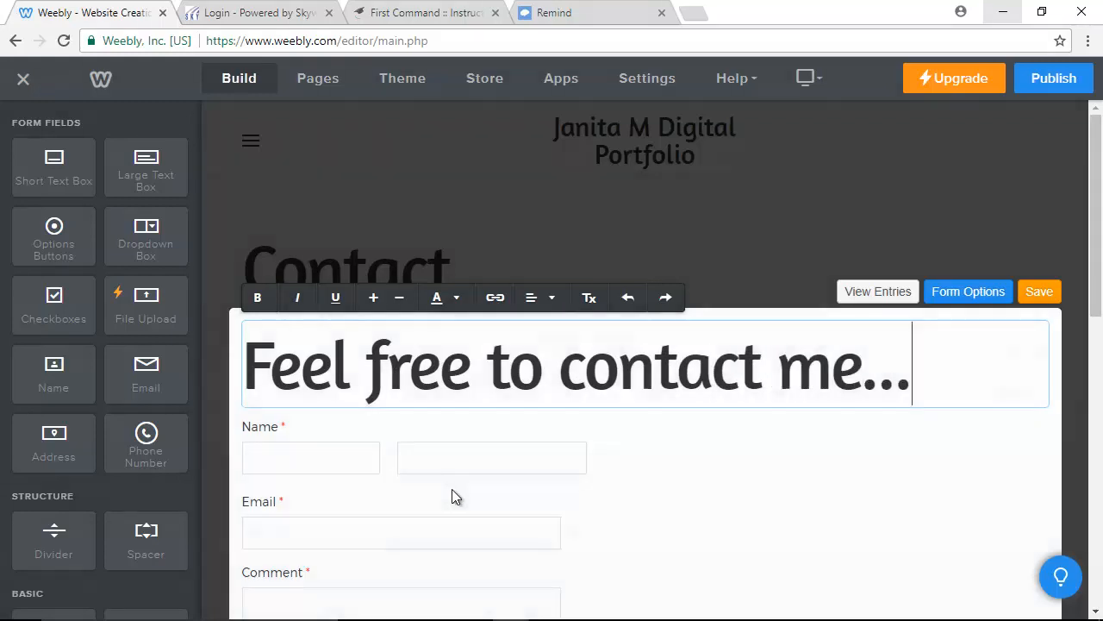
scroll(444, 483, "down", 3)
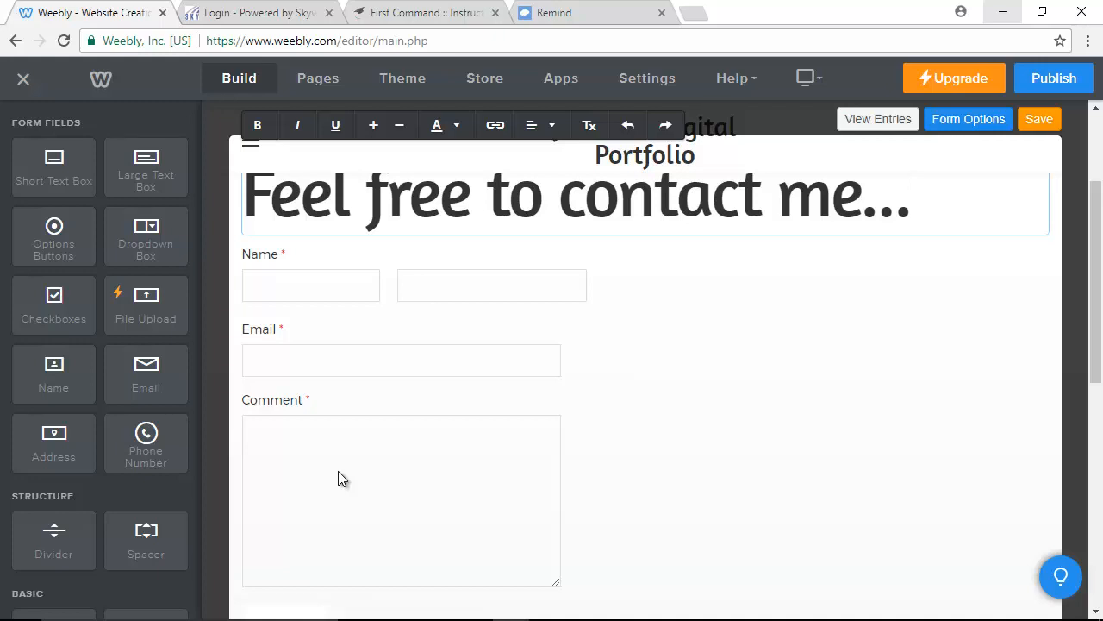
Confirm the new form heading and look over the Name, Email and Comment fields.
left_click(971, 419)
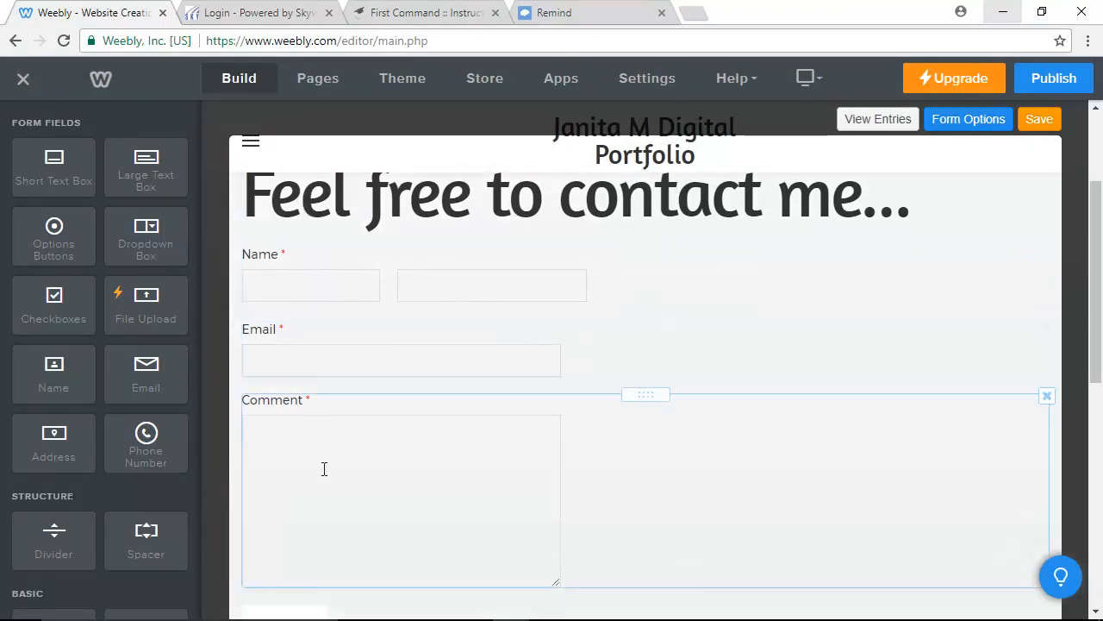
scroll(310, 456, "down", 3)
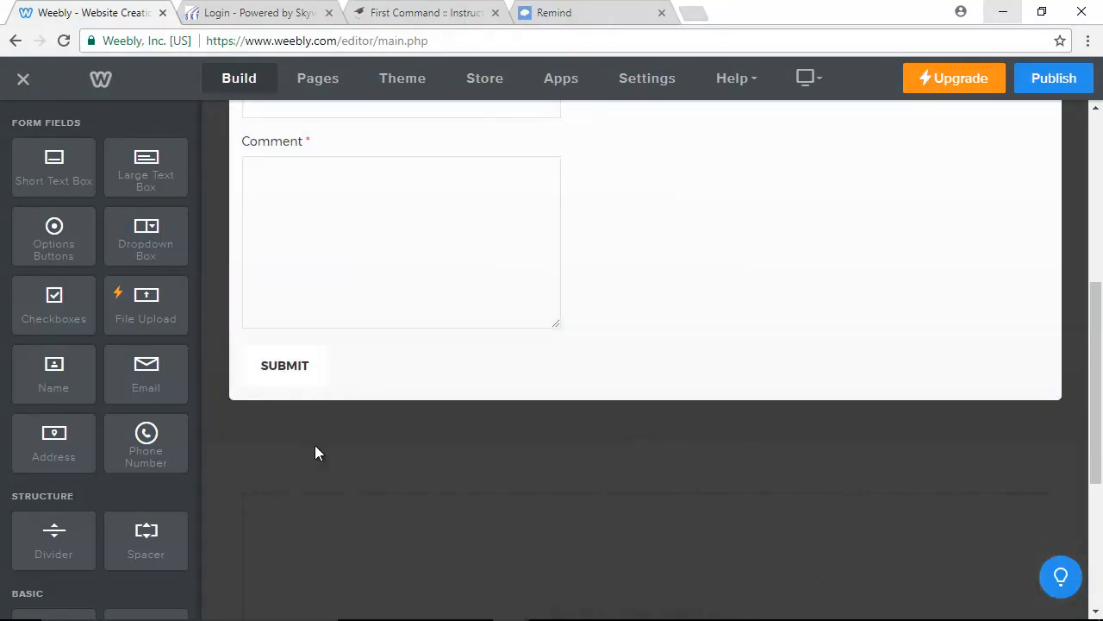
scroll(319, 442, "up", 5)
scroll(320, 443, "down", 1)
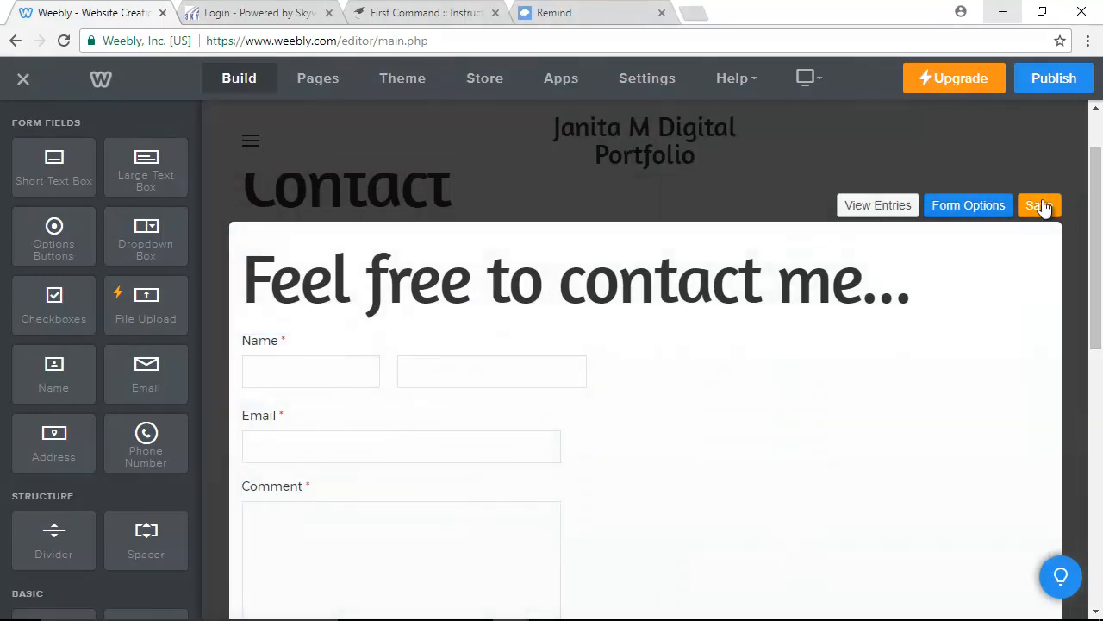
Save the contact form changes and bring up the site's page navigation.
left_click(1043, 209)
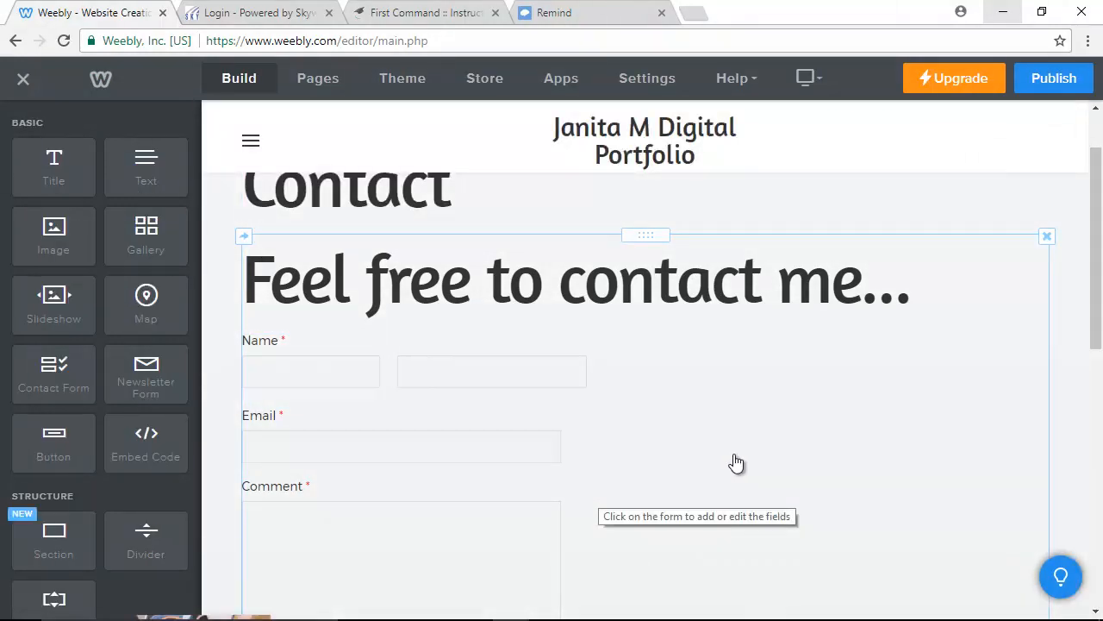
scroll(748, 456, "down", 2)
scroll(746, 450, "down", 2)
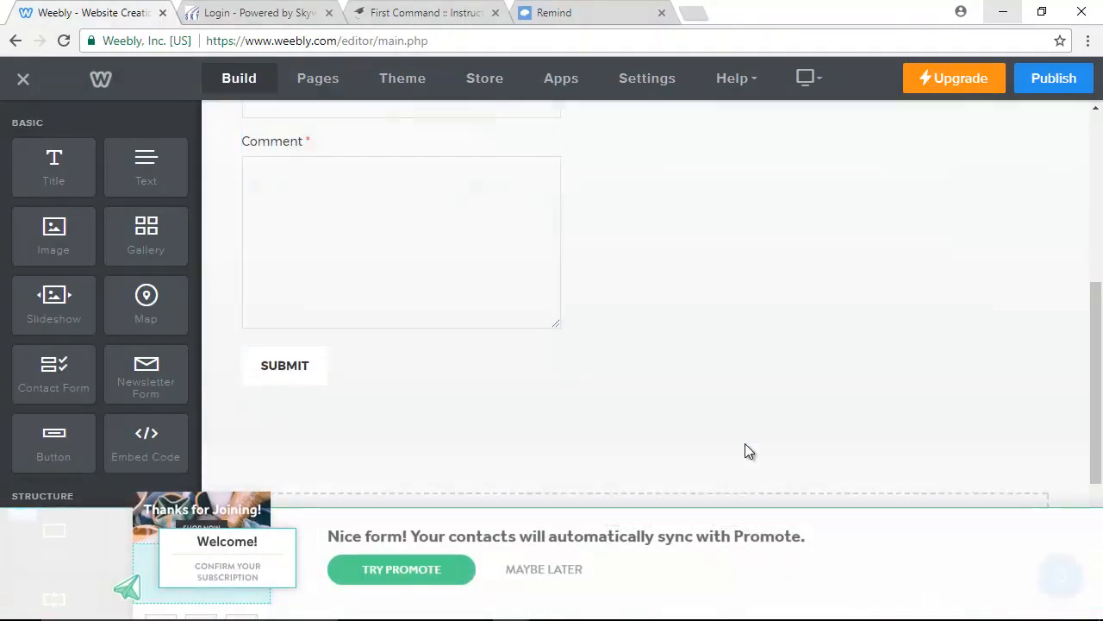
scroll(747, 450, "up", 5)
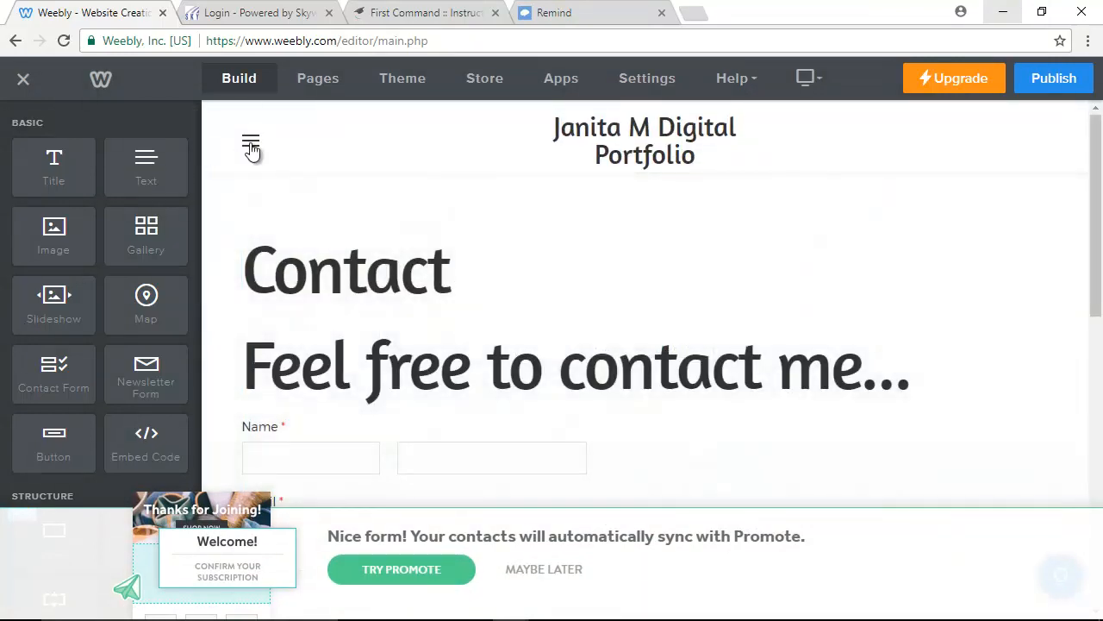
left_click(250, 142)
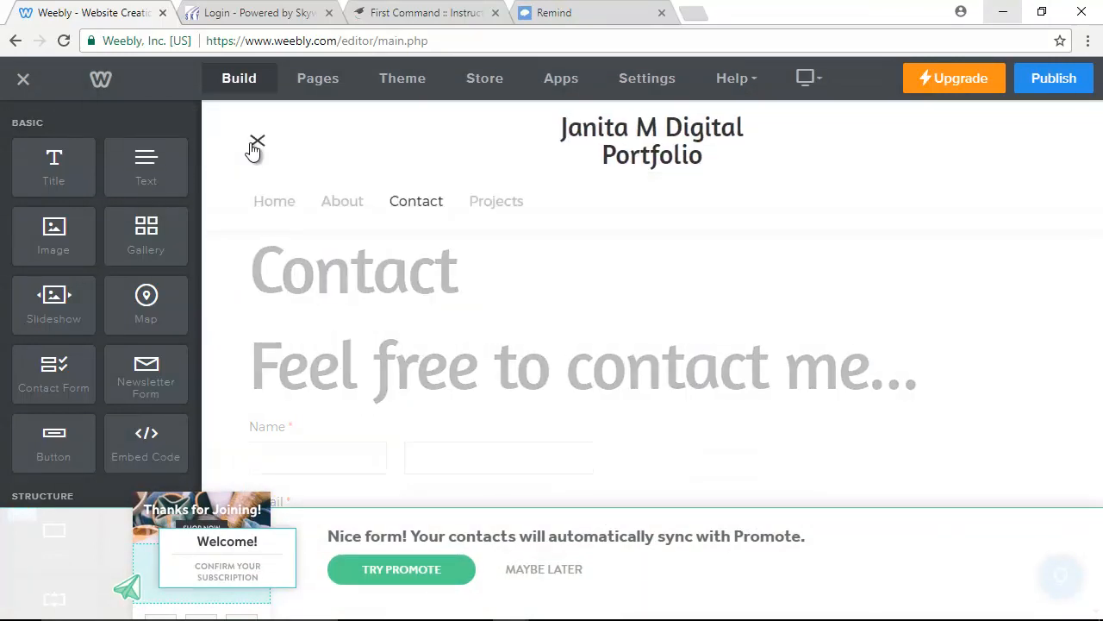
Visit the Projects page, then navigate back to the Home page.
left_click(512, 204)
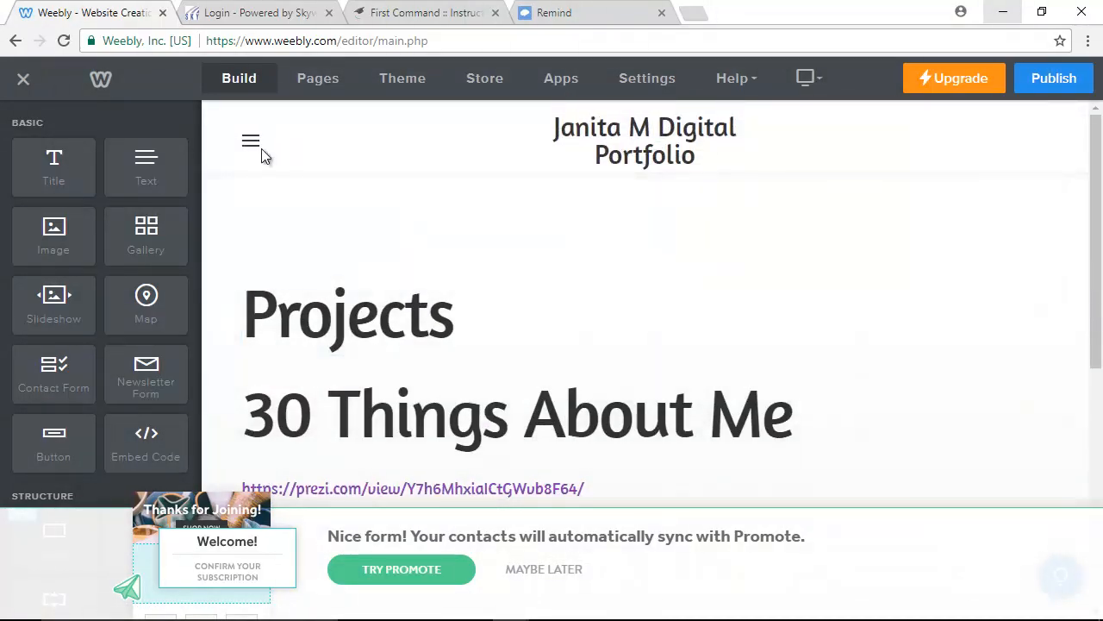
left_click(253, 143)
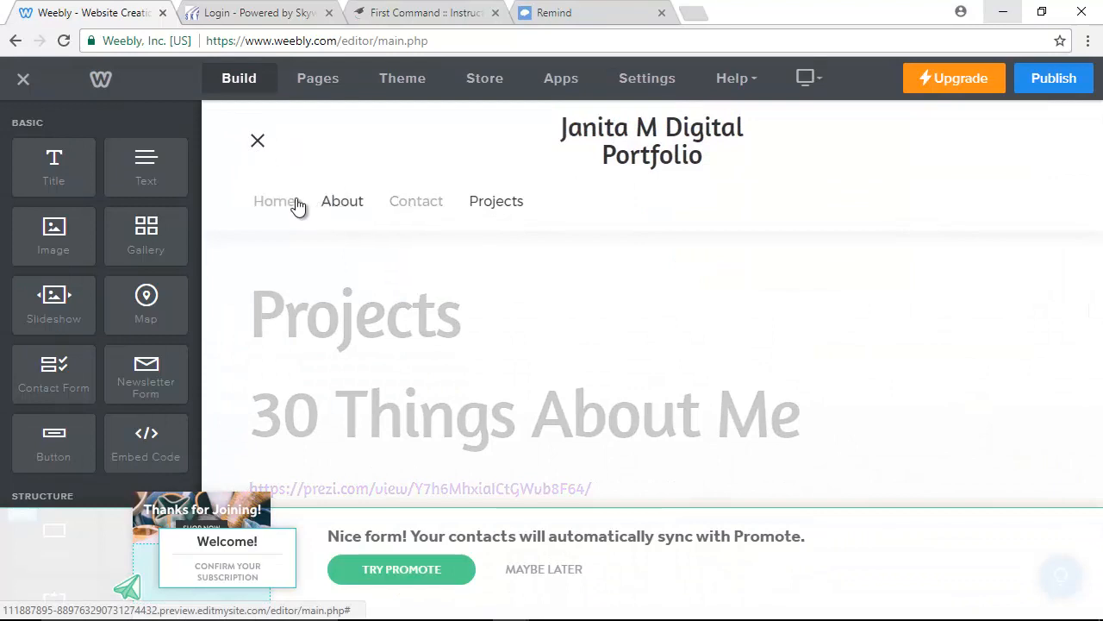
left_click(266, 207)
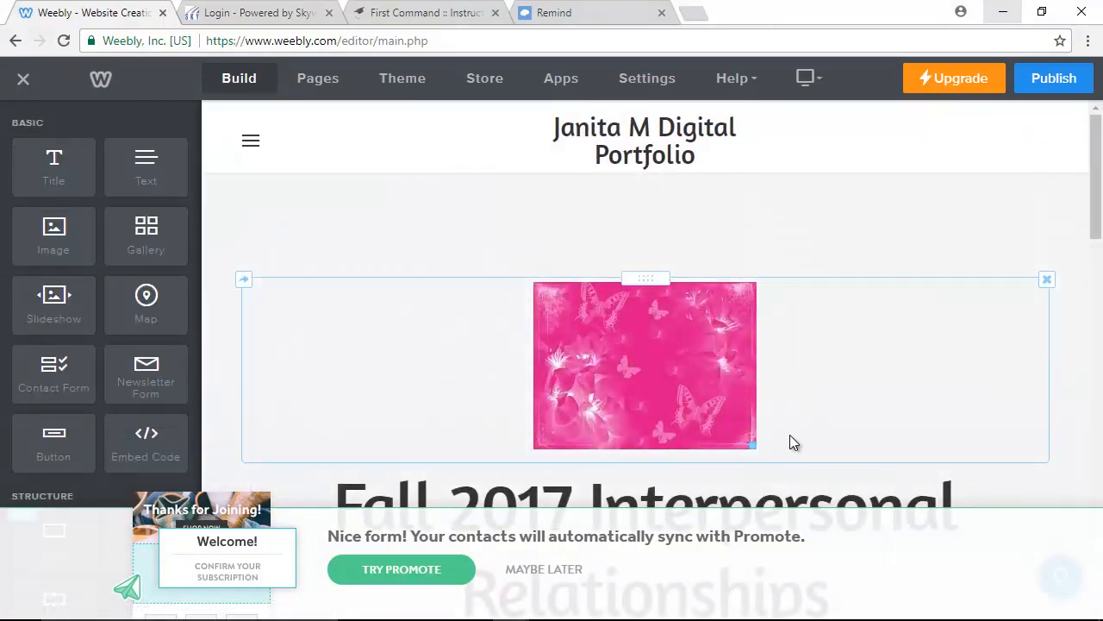
Look through the Home page with its butterfly image and Fall 2017 title, then reopen the page menu.
scroll(789, 439, "down", 3)
scroll(801, 442, "down", 10)
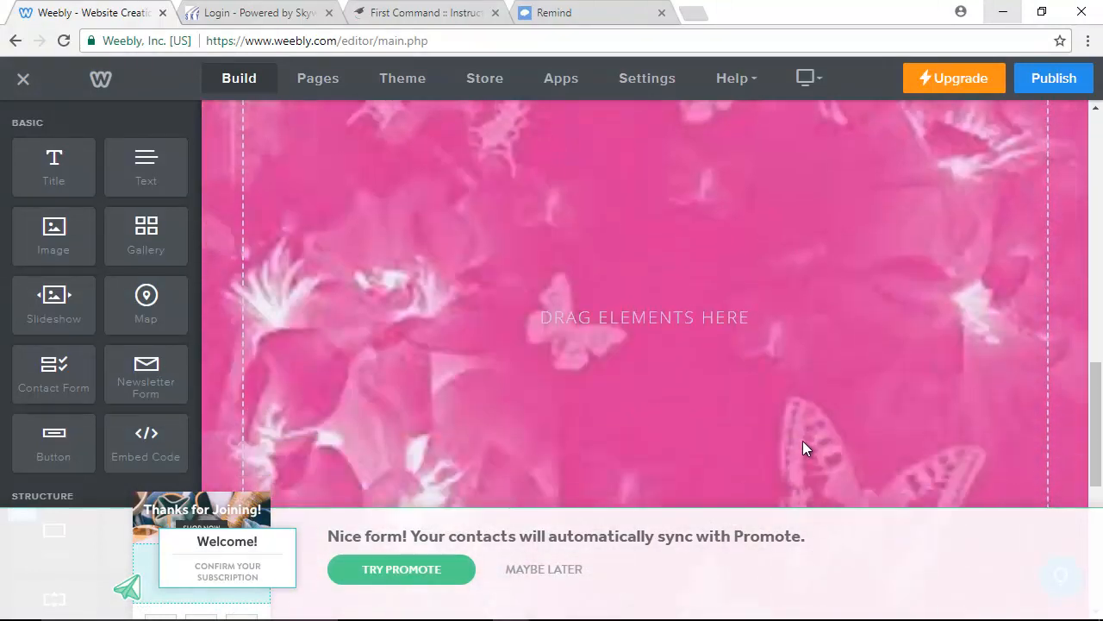
scroll(801, 446, "down", 3)
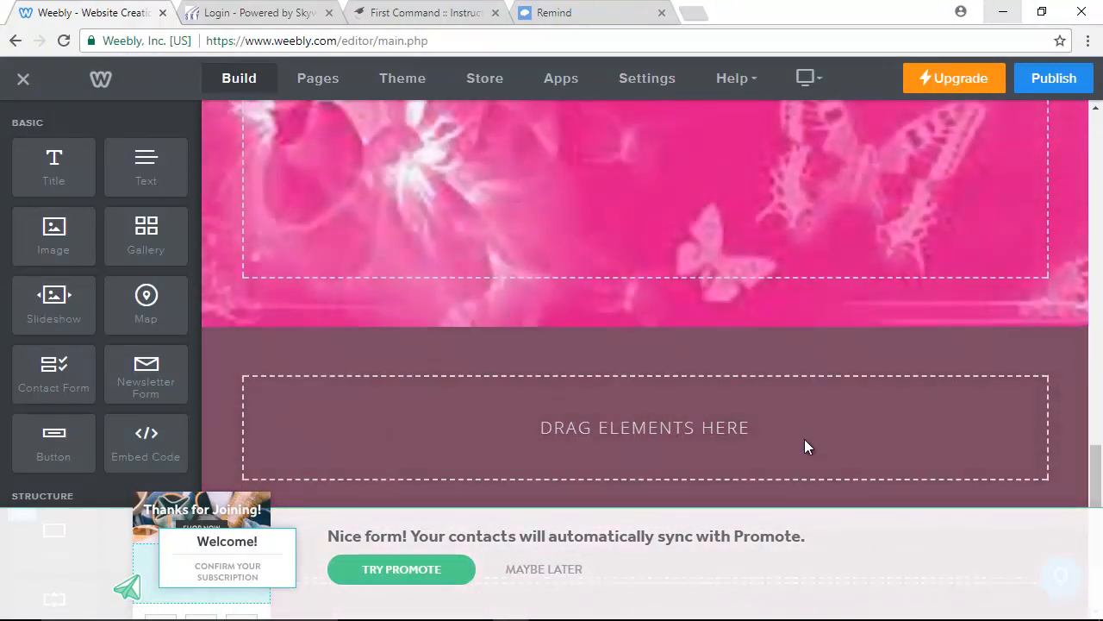
scroll(805, 431, "up", 12)
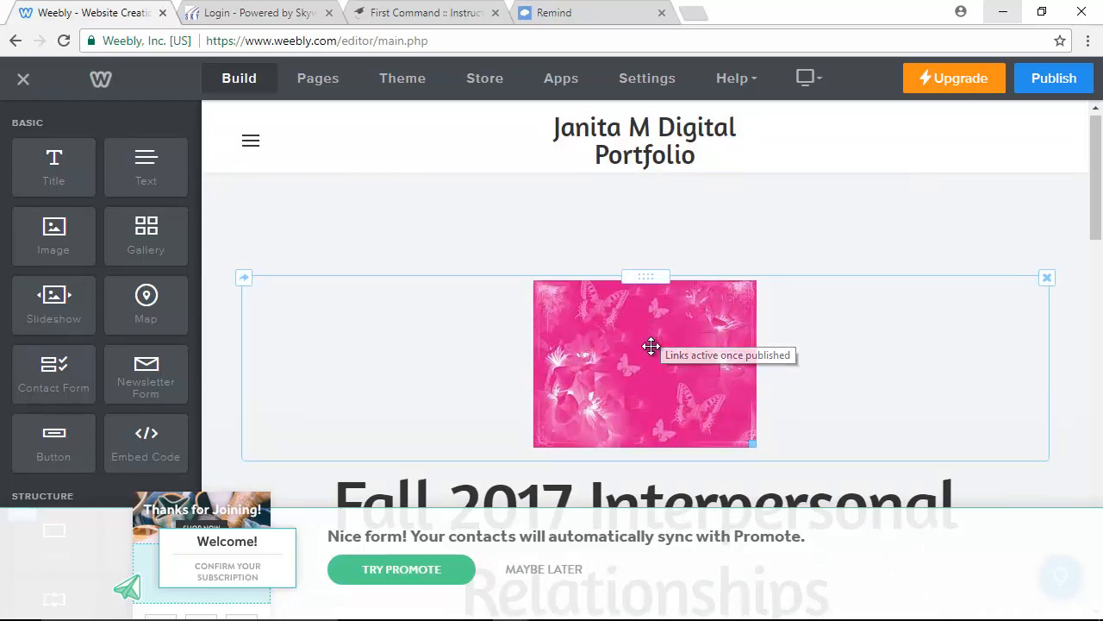
scroll(650, 345, "down", 10)
scroll(655, 371, "down", 2)
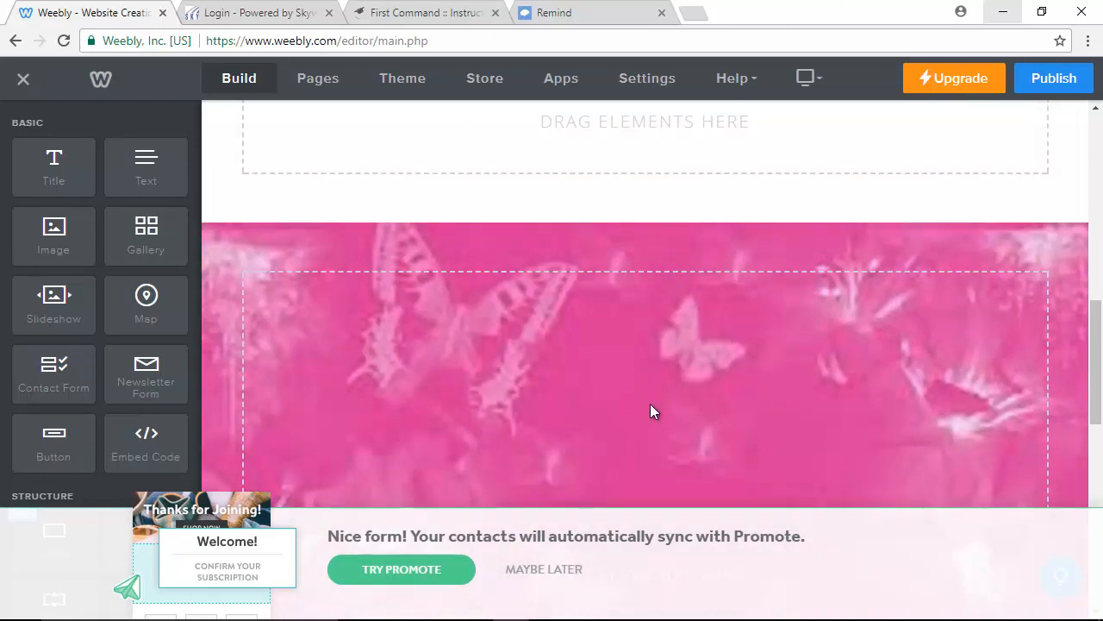
scroll(650, 412, "up", 10)
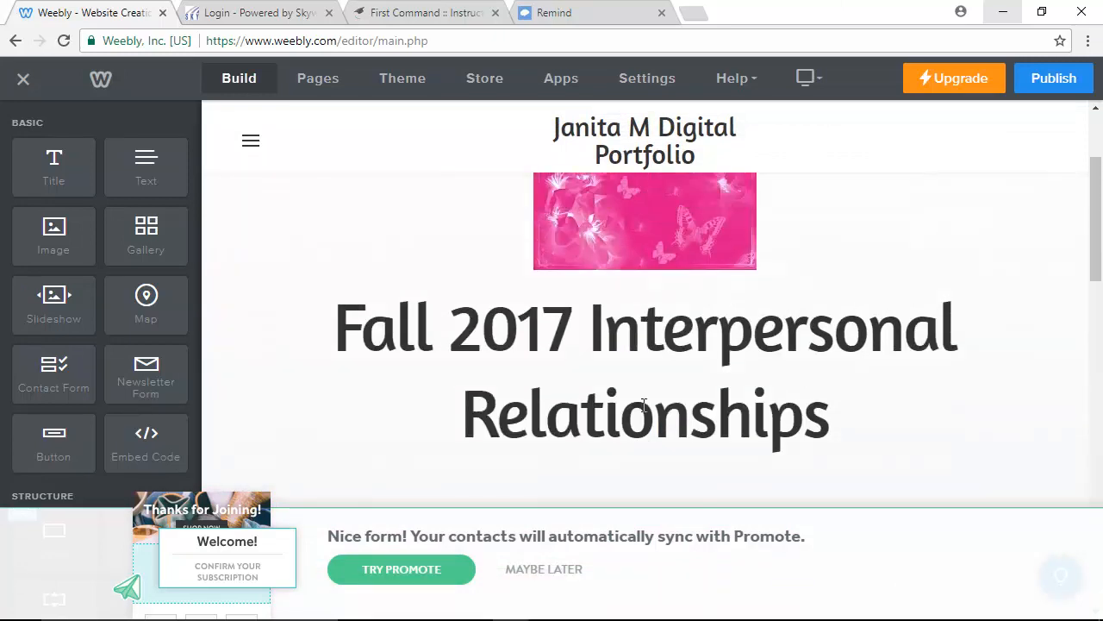
scroll(645, 405, "up", 2)
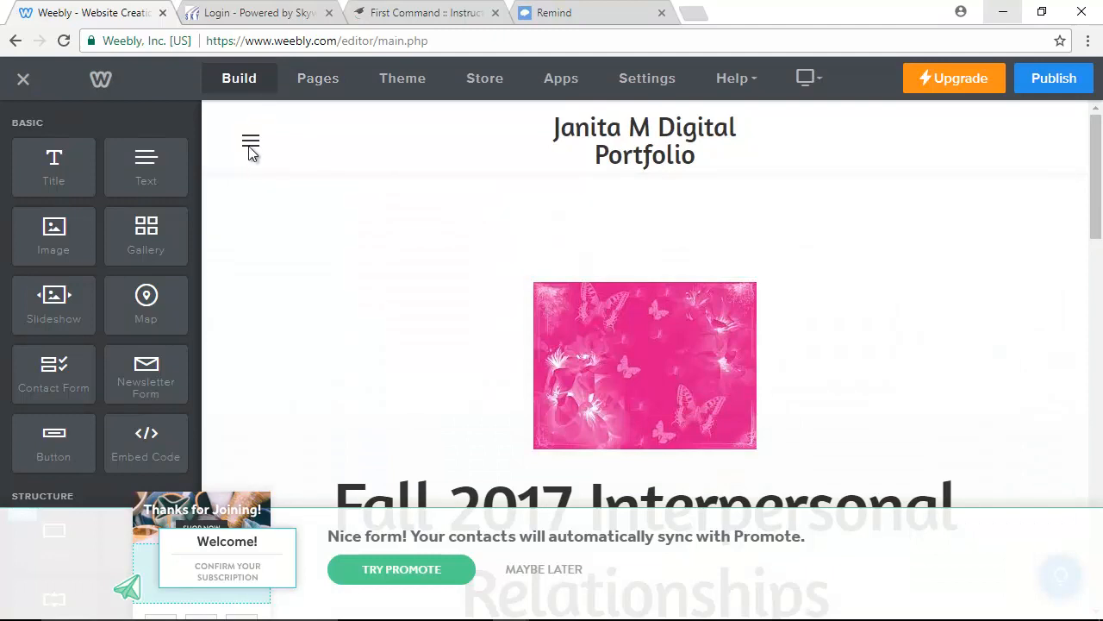
left_click(249, 148)
Switch the editor to the About page showing the Anne Frank quote image.
left_click(341, 207)
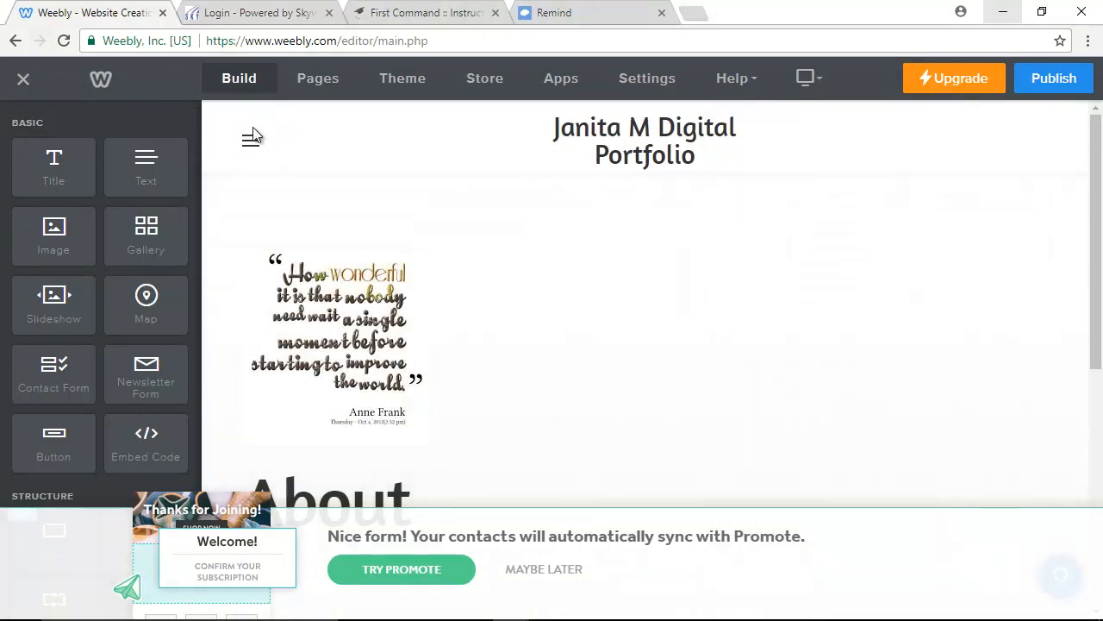
Navigate from the About page back to Home through the page menu.
left_click(251, 139)
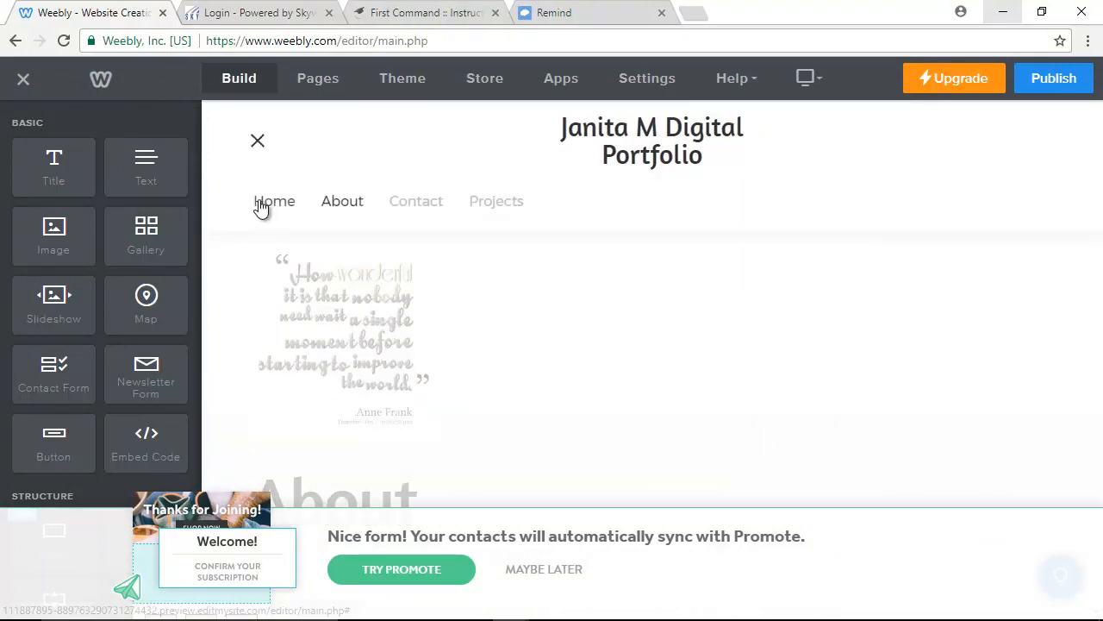
left_click(261, 203)
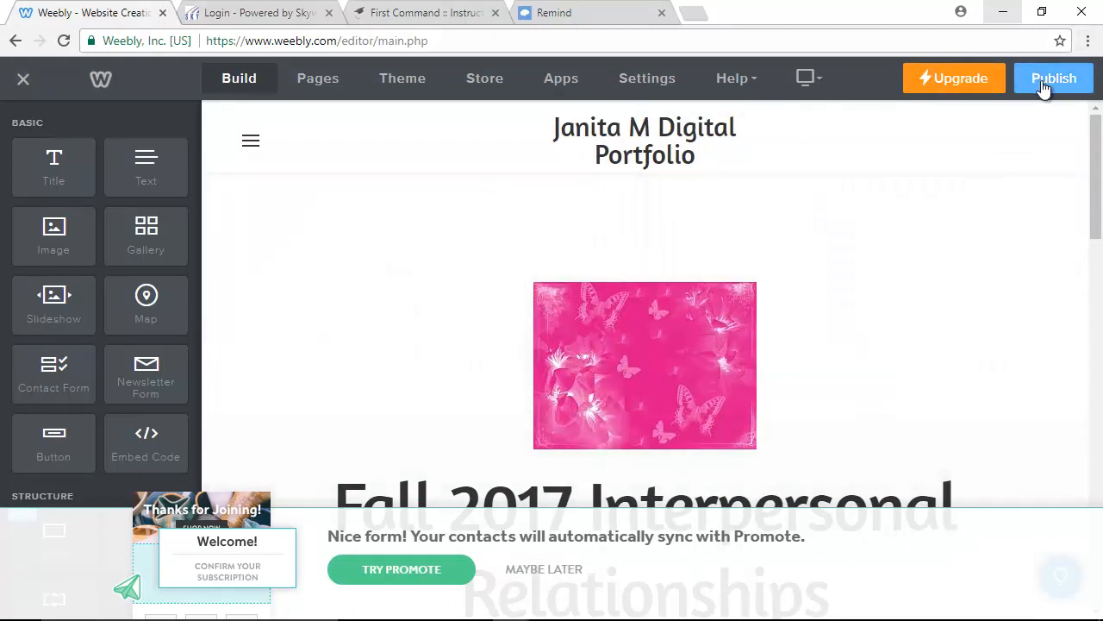
Publish the portfolio, close the Website Published dialog and decline Promote with Maybe Later.
left_click(1050, 80)
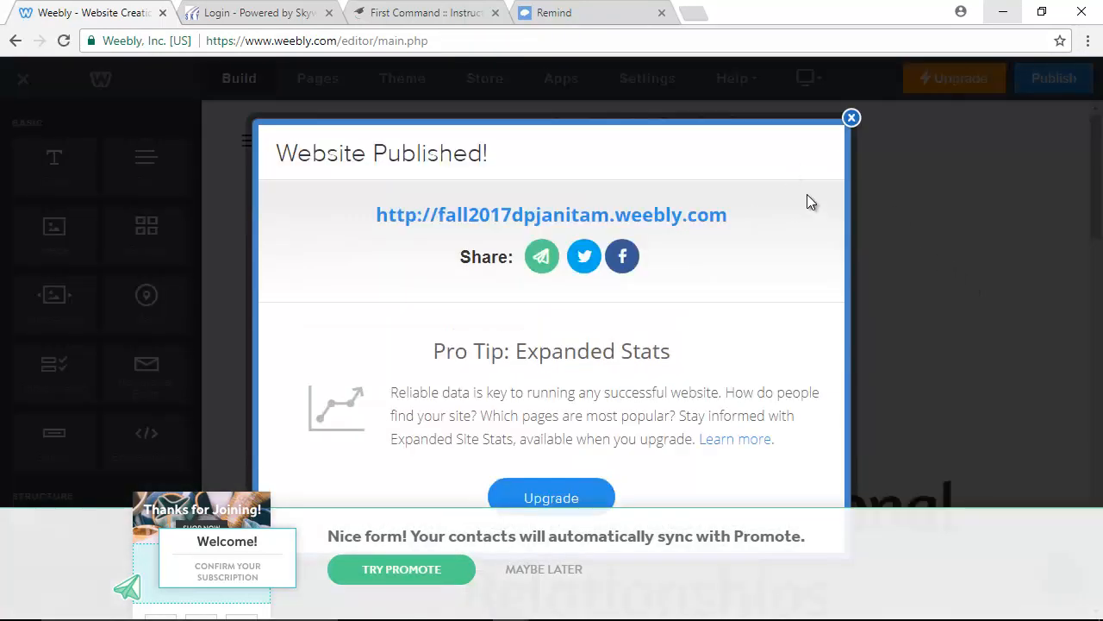
left_click(851, 118)
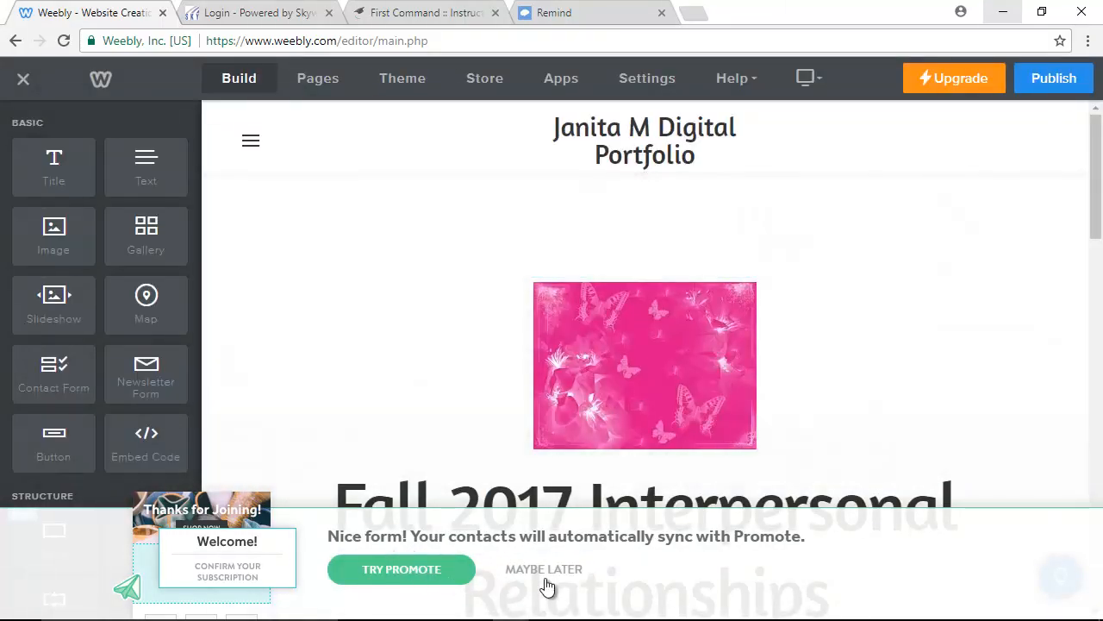
left_click(545, 579)
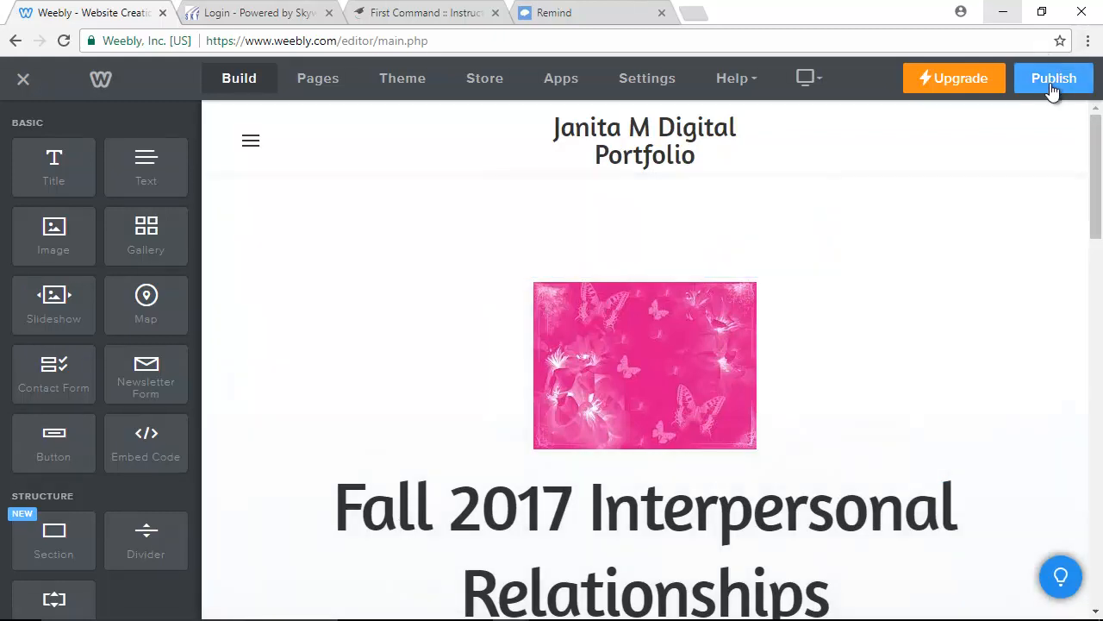
Republish the site, close the confirmation and exit the editor to the dashboard.
left_click(1050, 80)
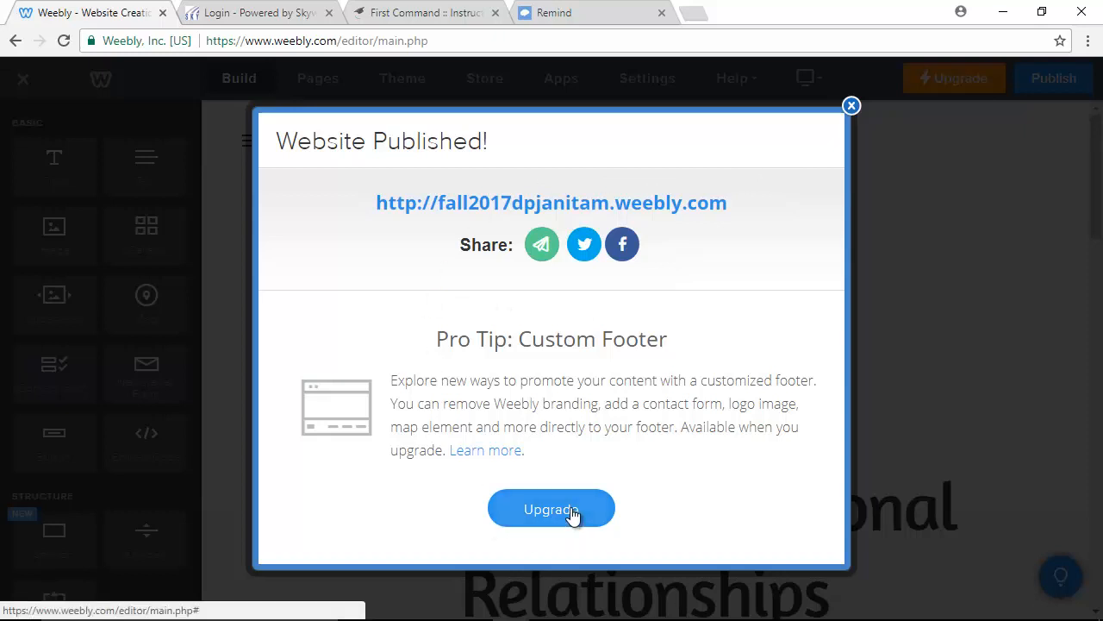
left_click(850, 107)
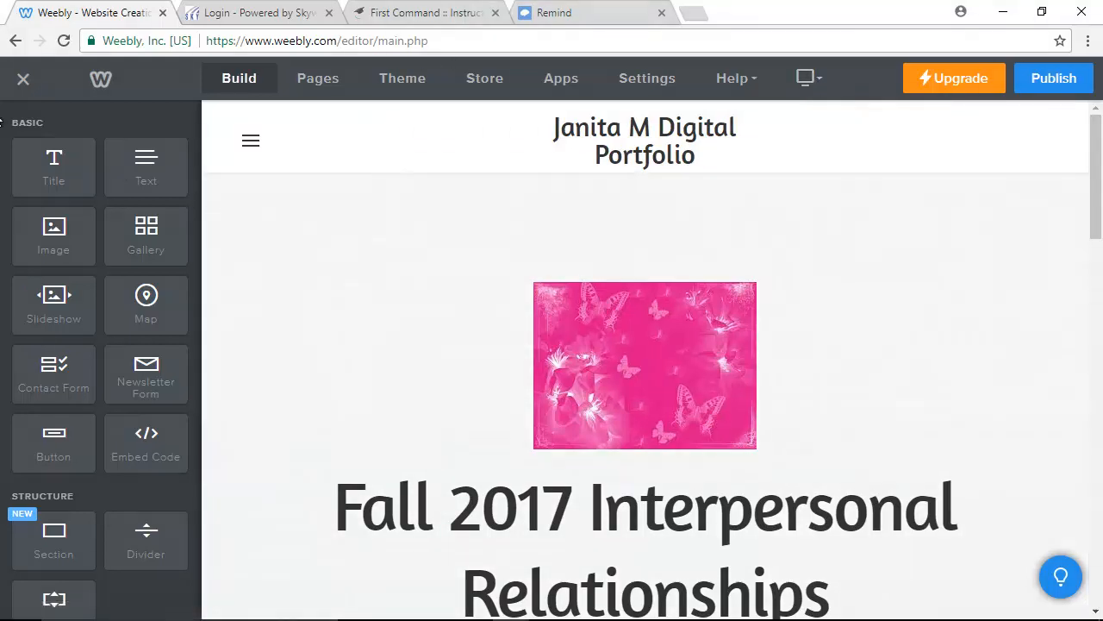
left_click(24, 83)
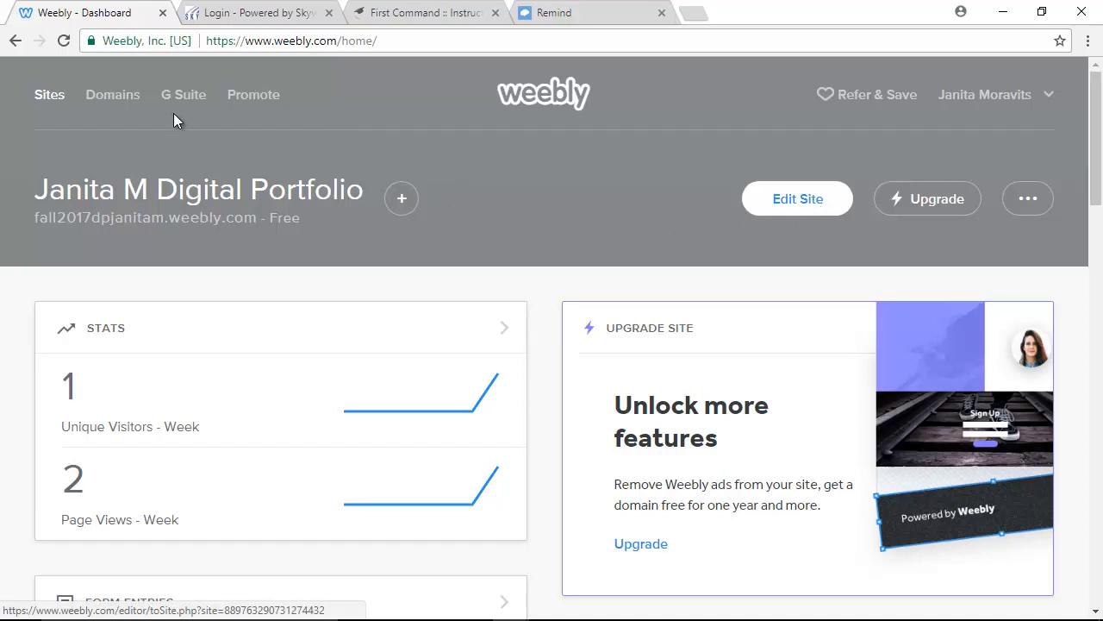
left_click(114, 221)
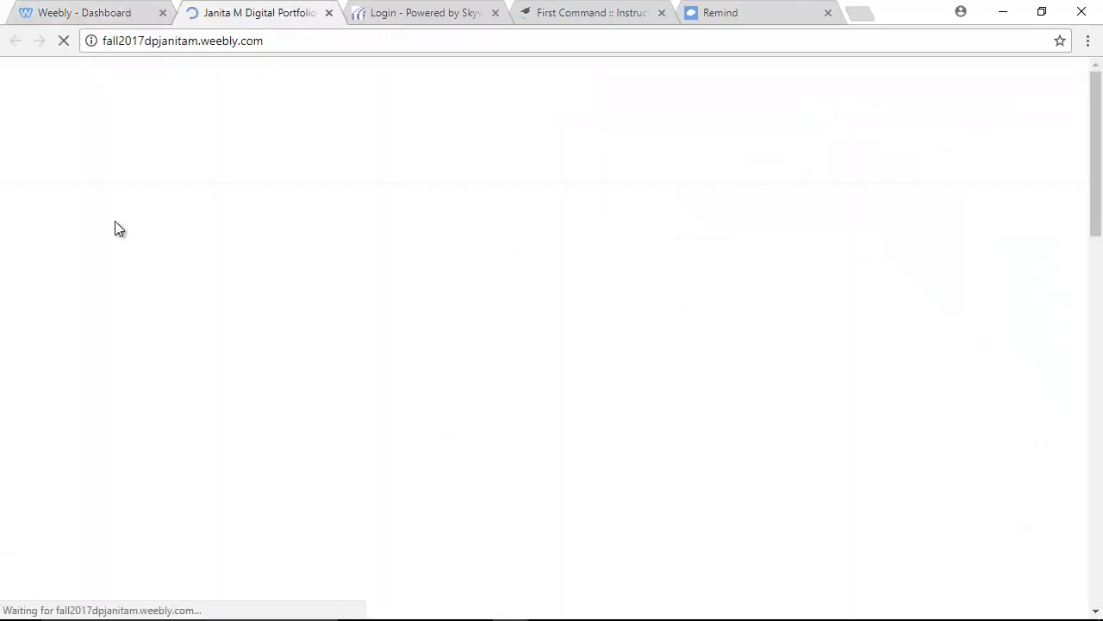
scroll(114, 211, "down", 5)
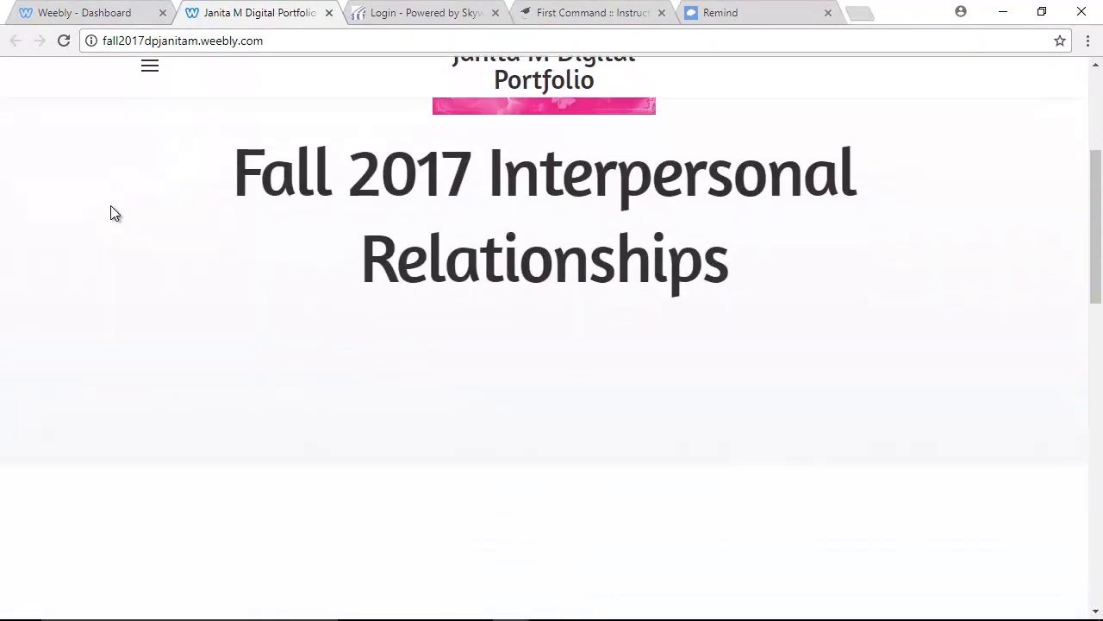
scroll(108, 209, "down", 8)
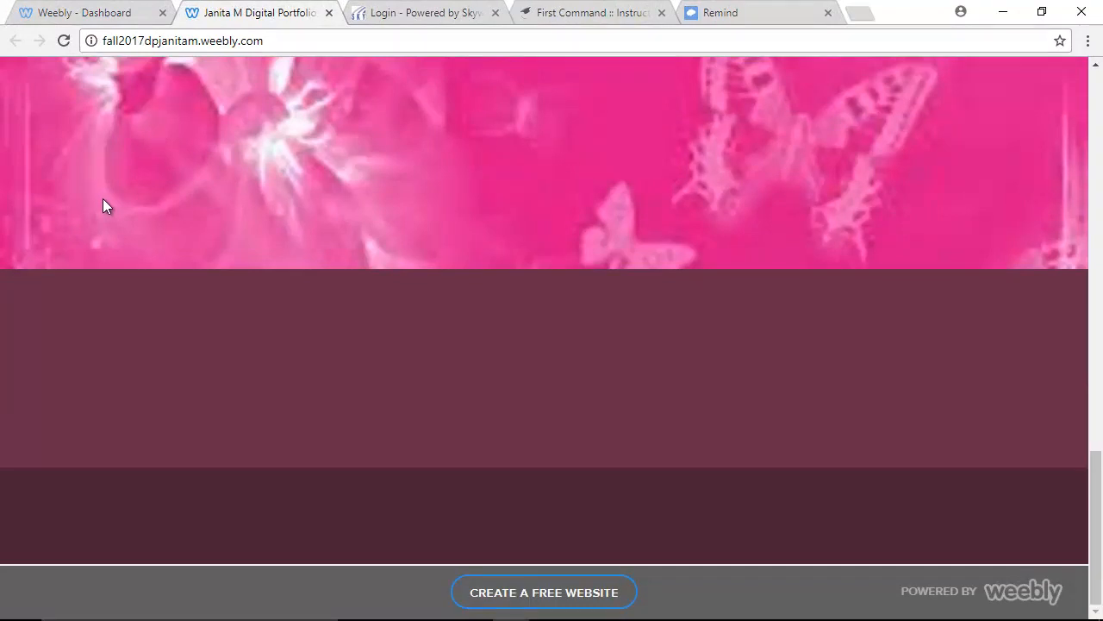
scroll(103, 206, "up", 6)
scroll(103, 207, "up", 5)
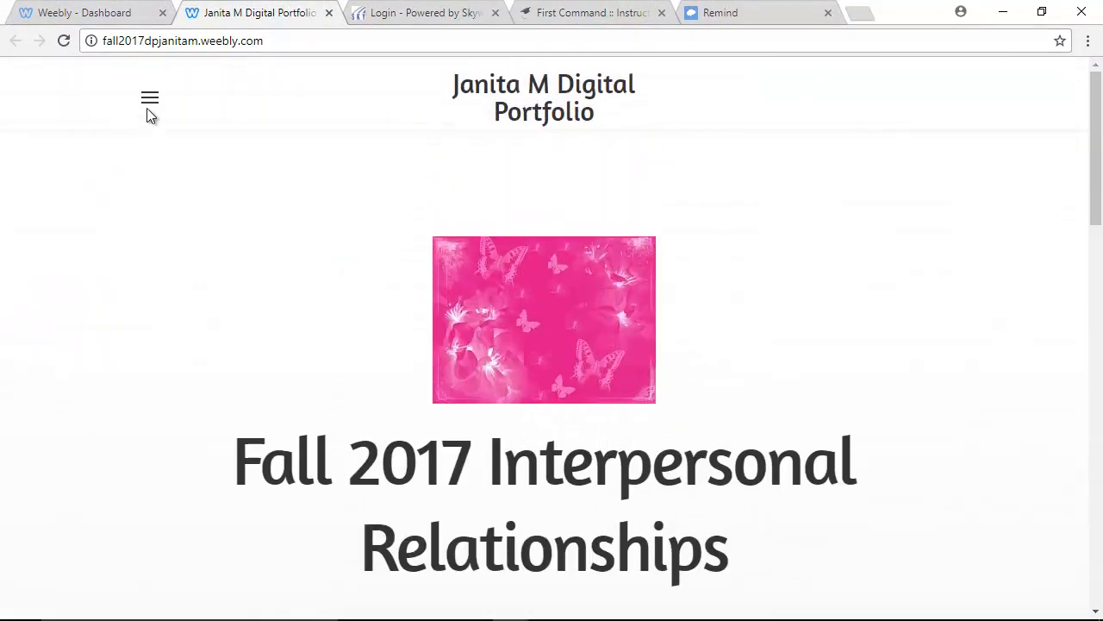
left_click(147, 109)
left_click(242, 160)
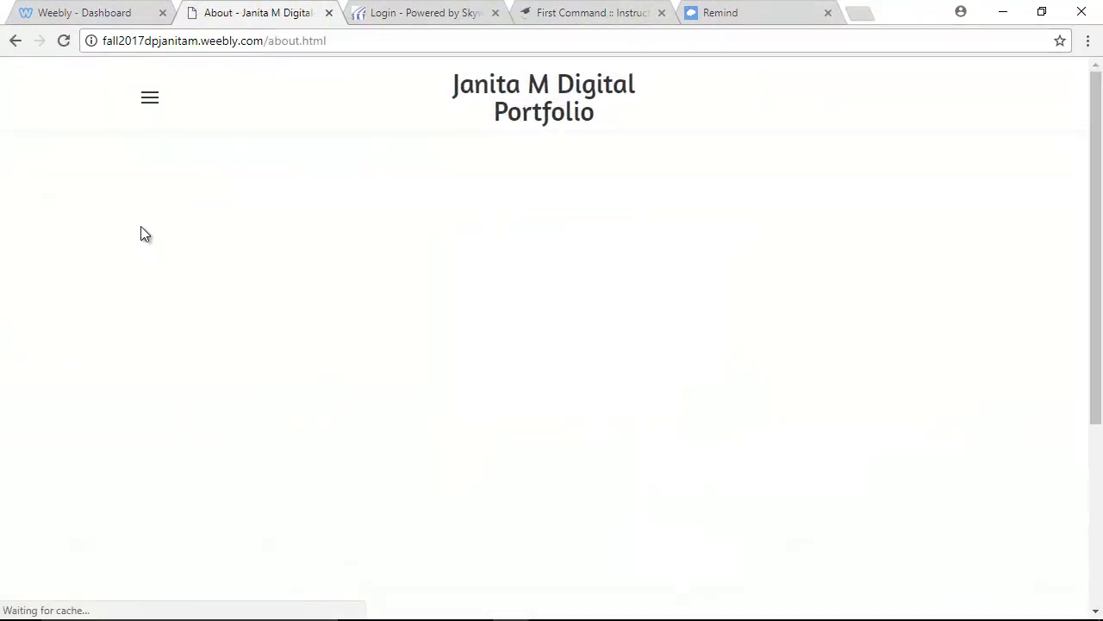
scroll(135, 230, "down", 2)
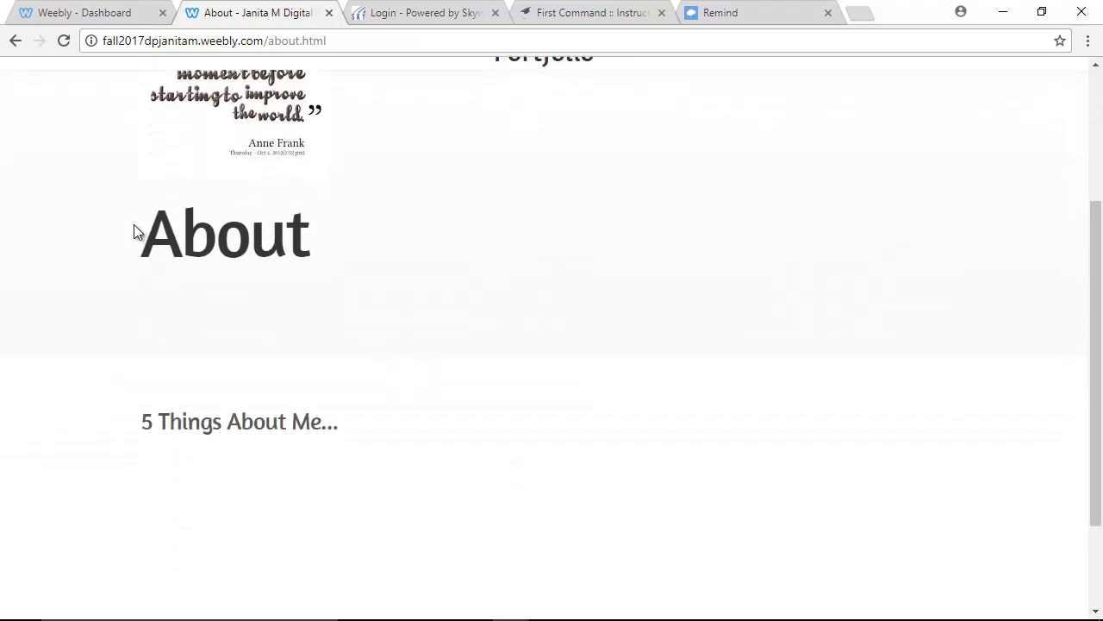
scroll(134, 231, "down", 2)
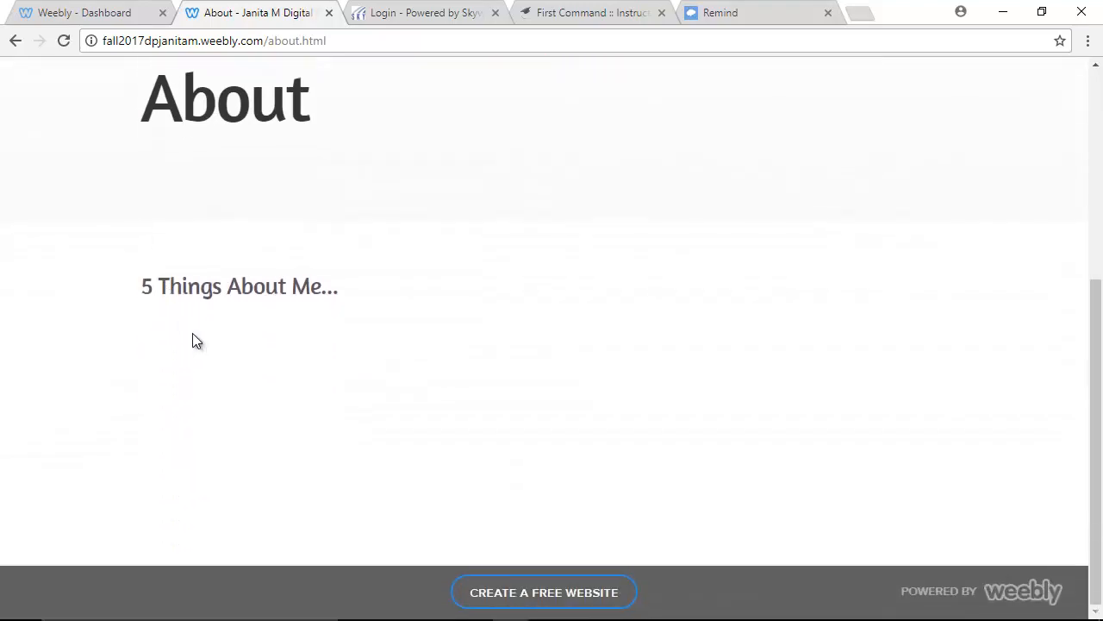
scroll(203, 338, "up", 4)
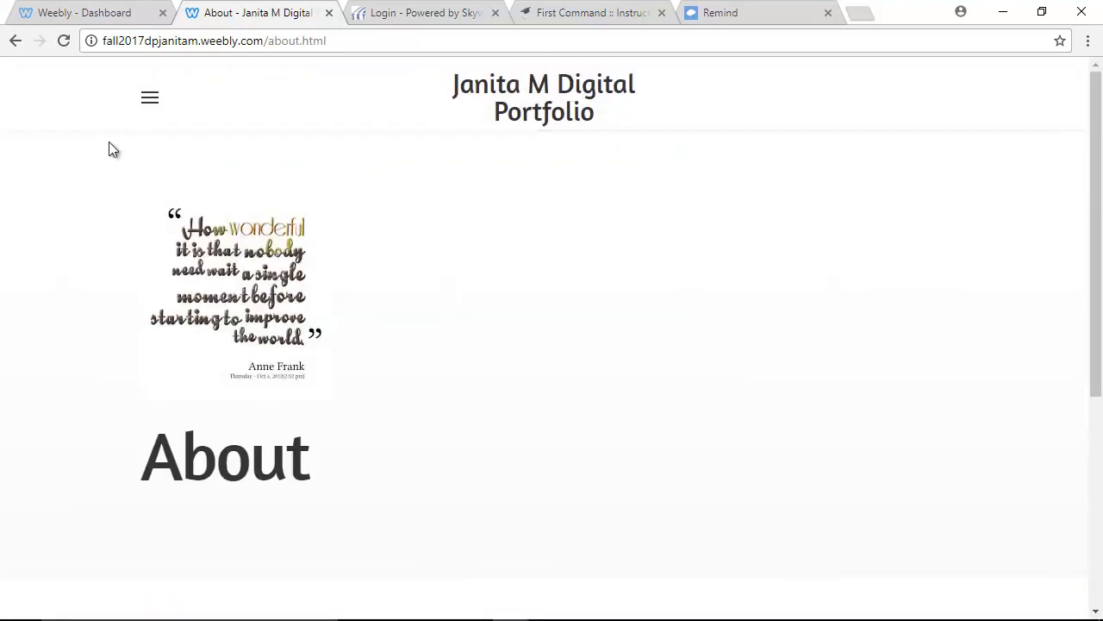
Go to the live site's Contact page from the navigation menu.
left_click(151, 101)
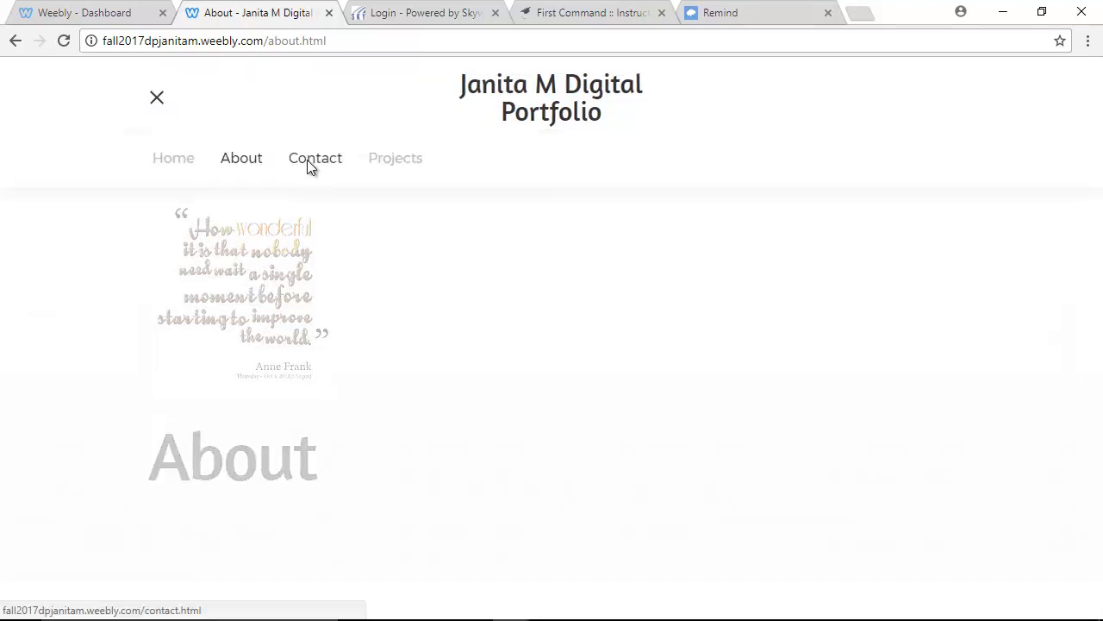
left_click(309, 161)
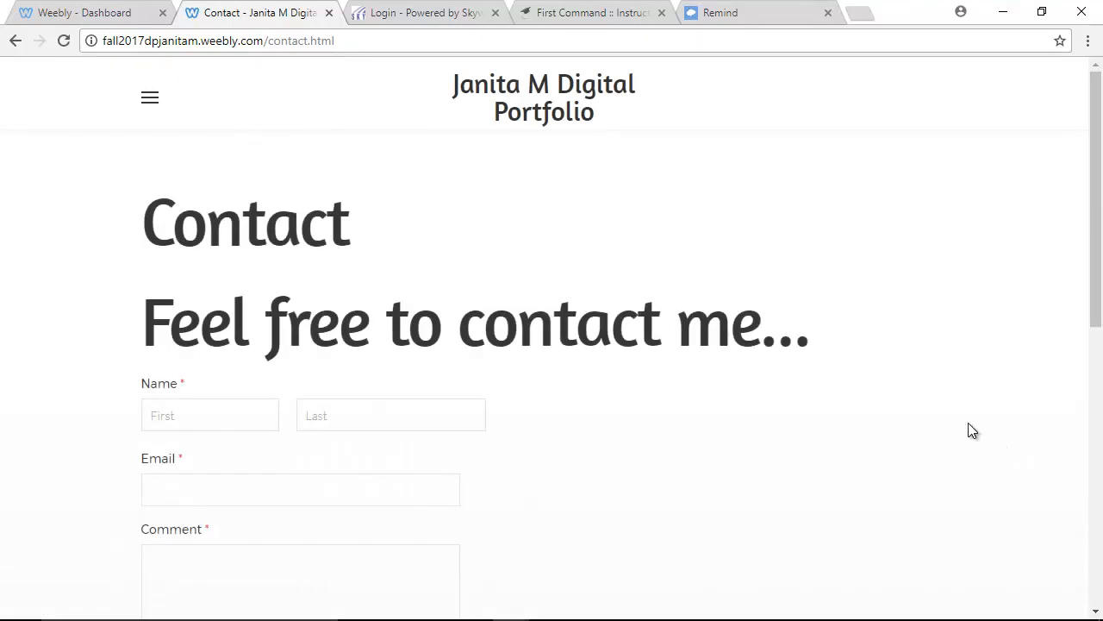
scroll(960, 416, "down", 5)
scroll(958, 417, "up", 5)
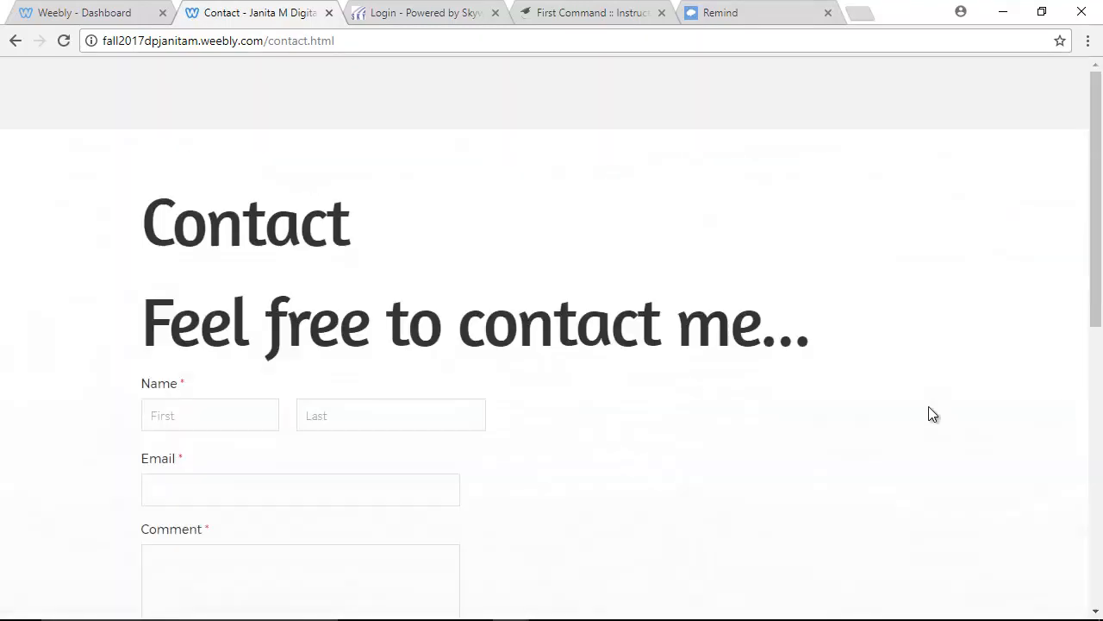
Fill in the form's first name, last name and e-mail address fields.
left_click(221, 415)
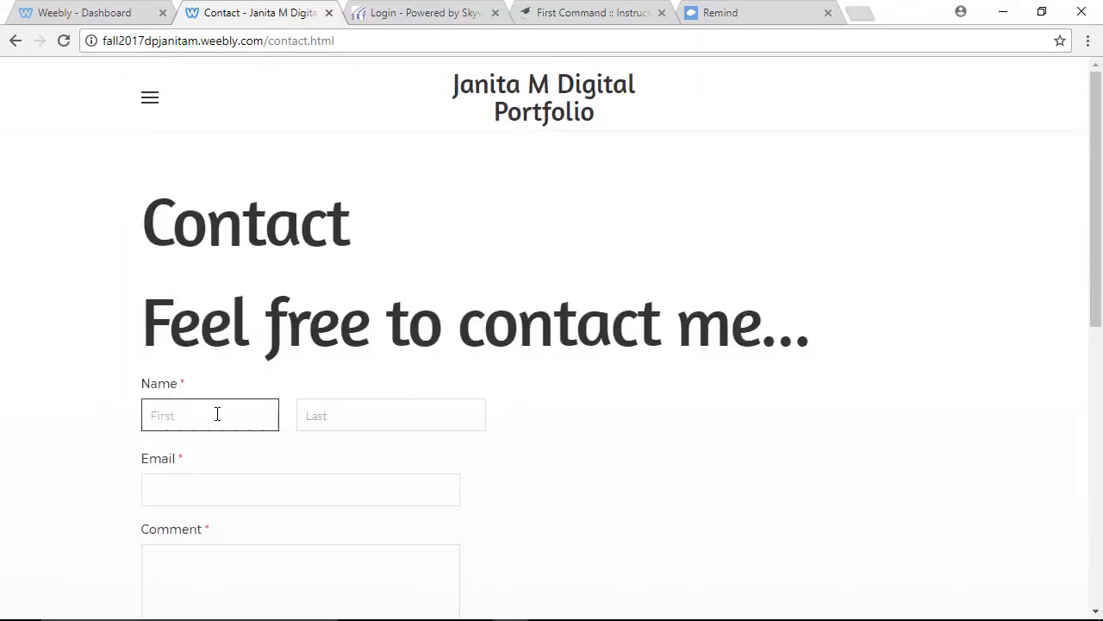
key("Tab")
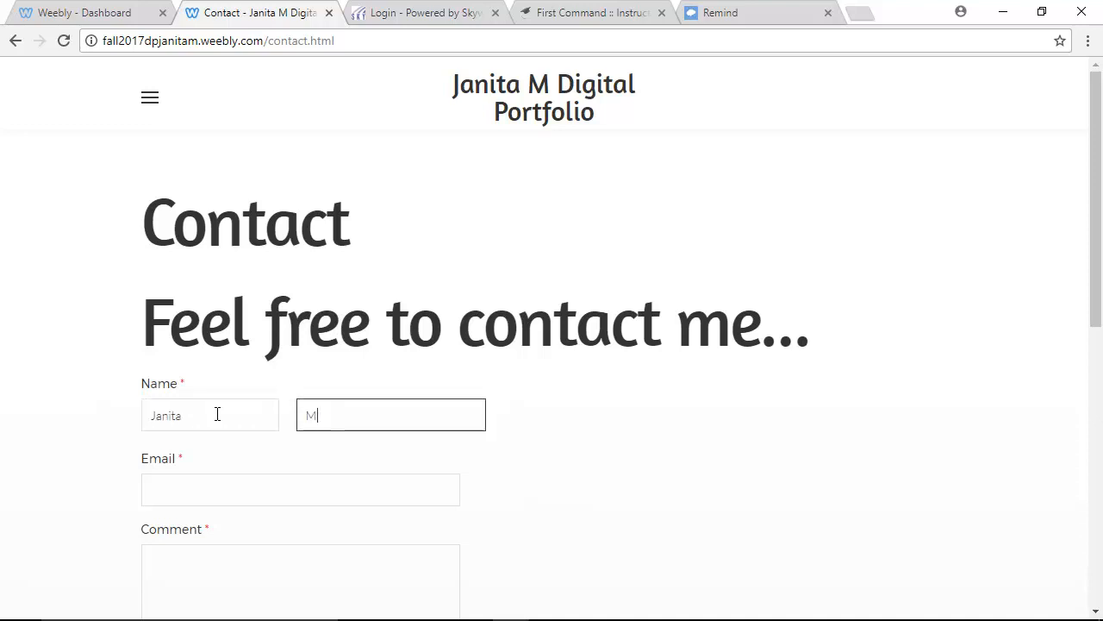
key("Tab")
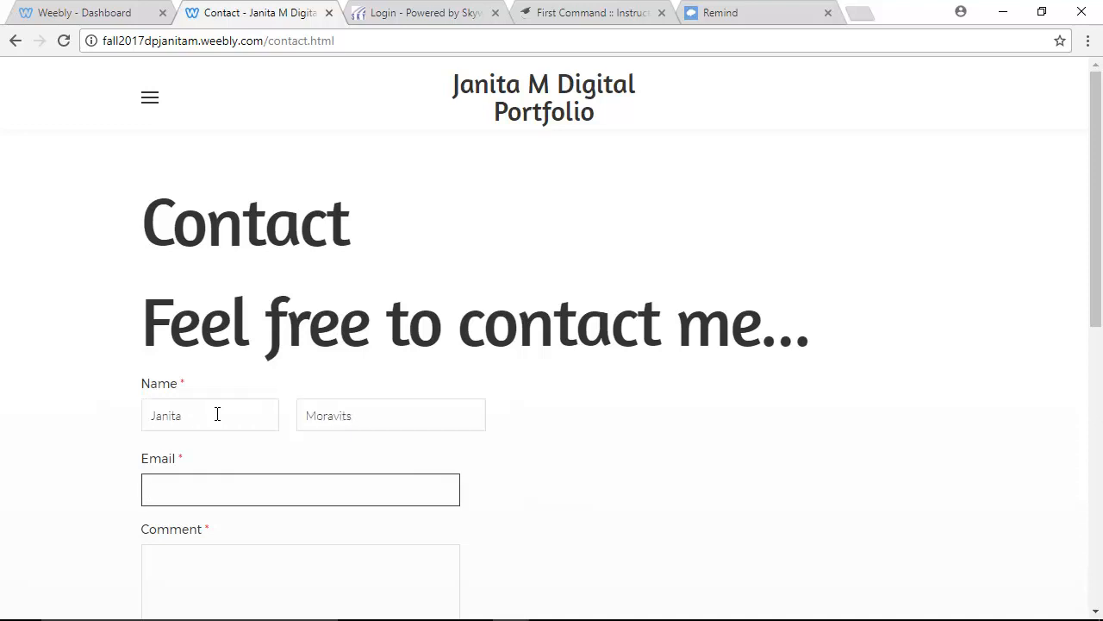
key("BackSpace")
key("BackSpace")
key("BackSpace")
key("BackSpace")
key("BackSpace")
key("BackSpace")
key("BackSpace")
key("BackSpace")
key("BackSpace")
key("BackSpace")
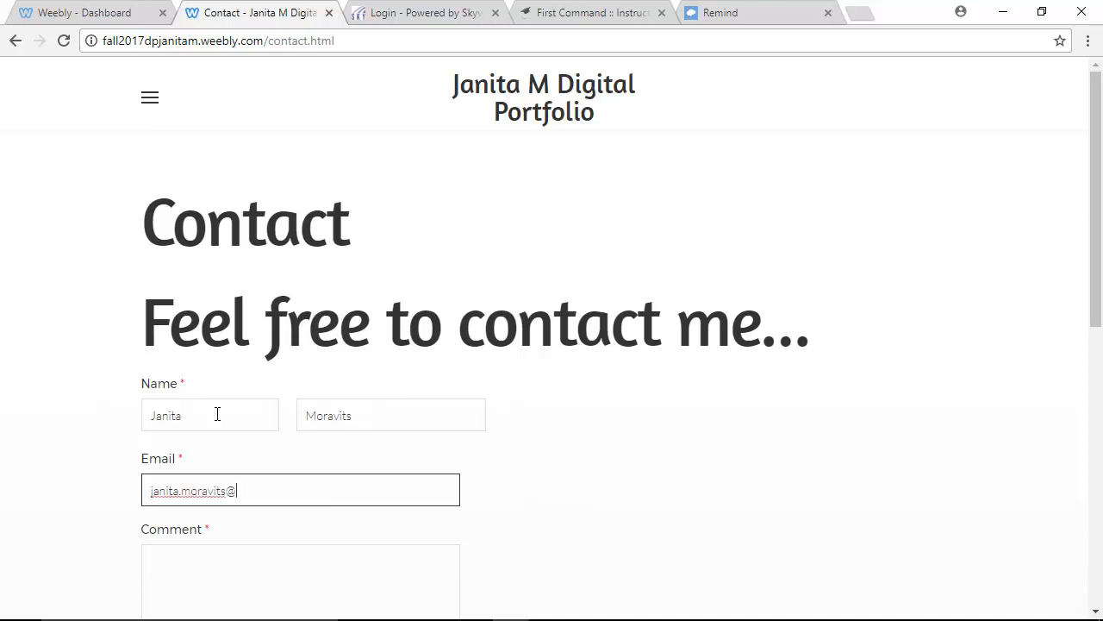
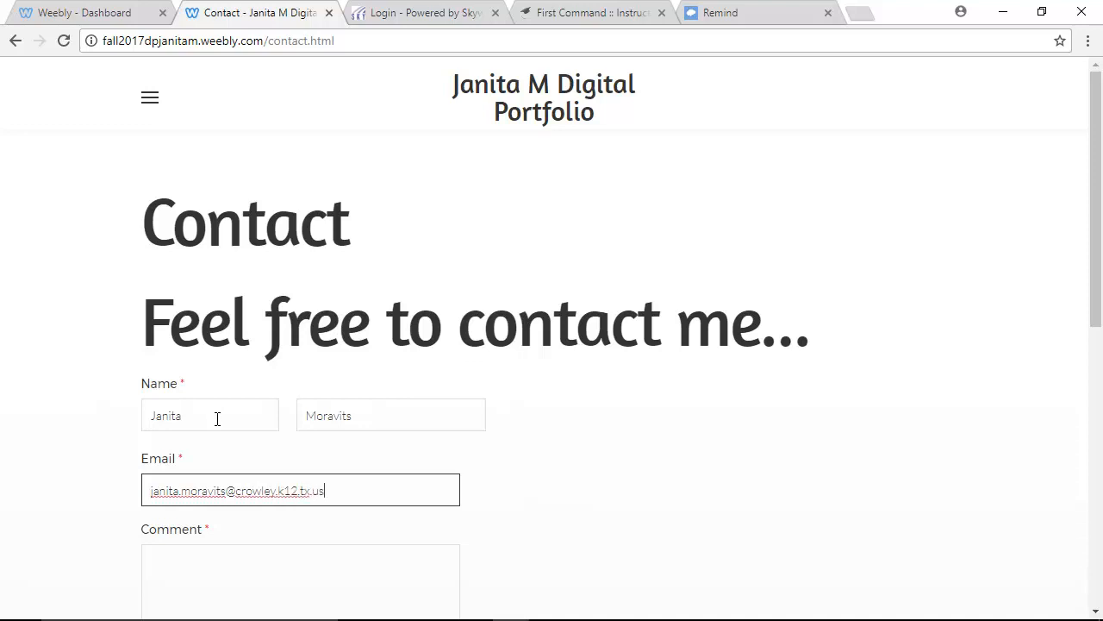
Enter the comment 'Nice page' and submit the contact form.
left_click(248, 582)
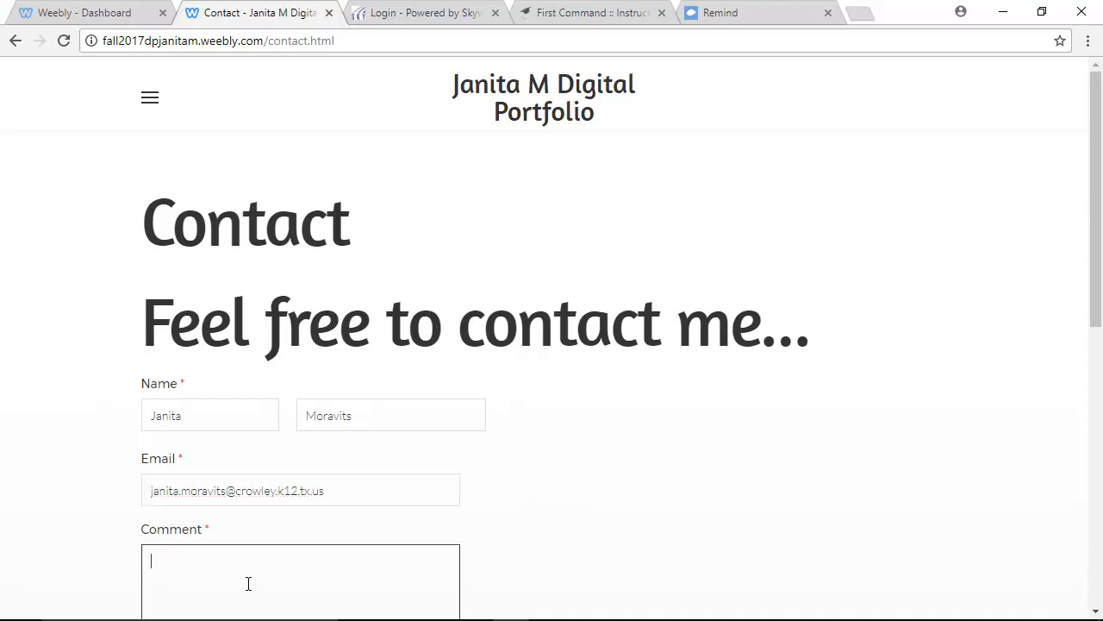
type("Nice page...")
scroll(216, 425, "down", 4)
left_click(184, 410)
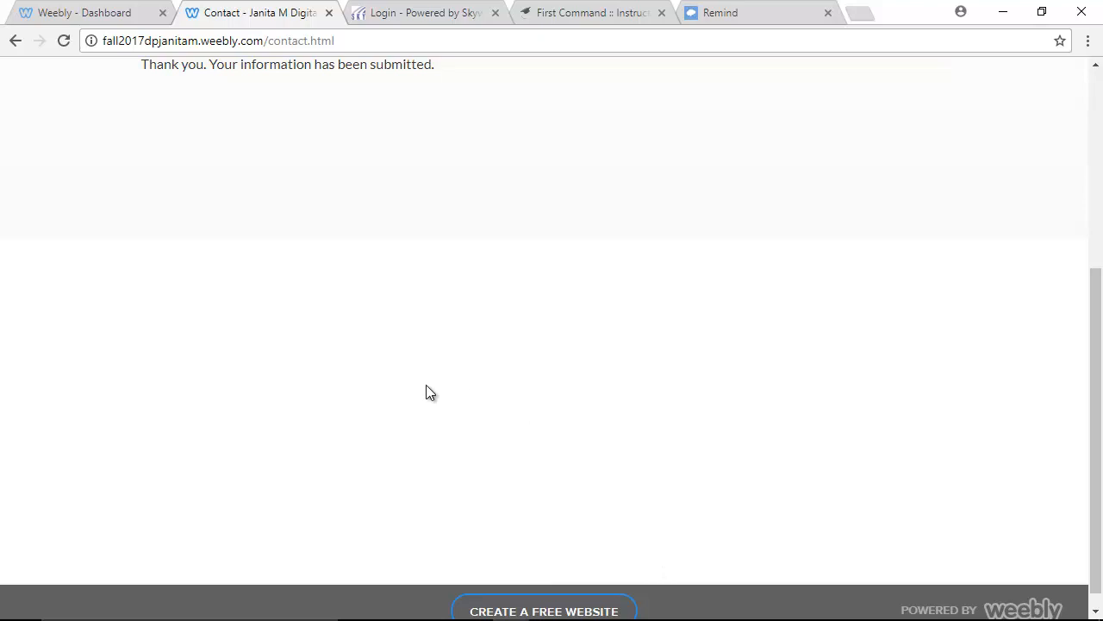
Browse the live Projects page, then open the portfolio in the editor from the Weebly dashboard.
scroll(479, 139, "up", 4)
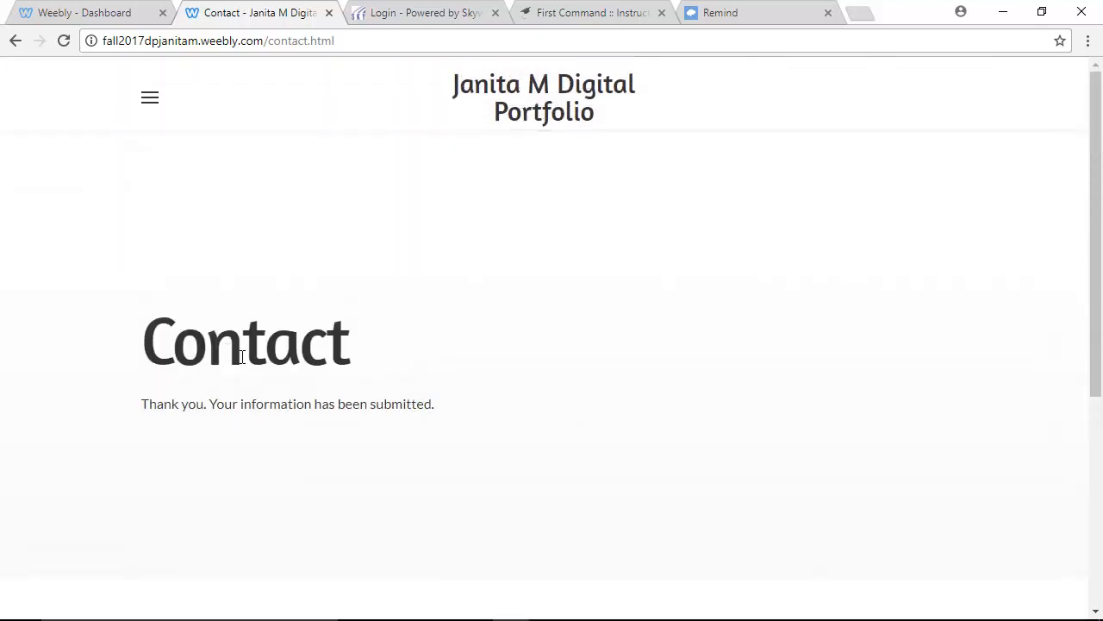
left_click(151, 100)
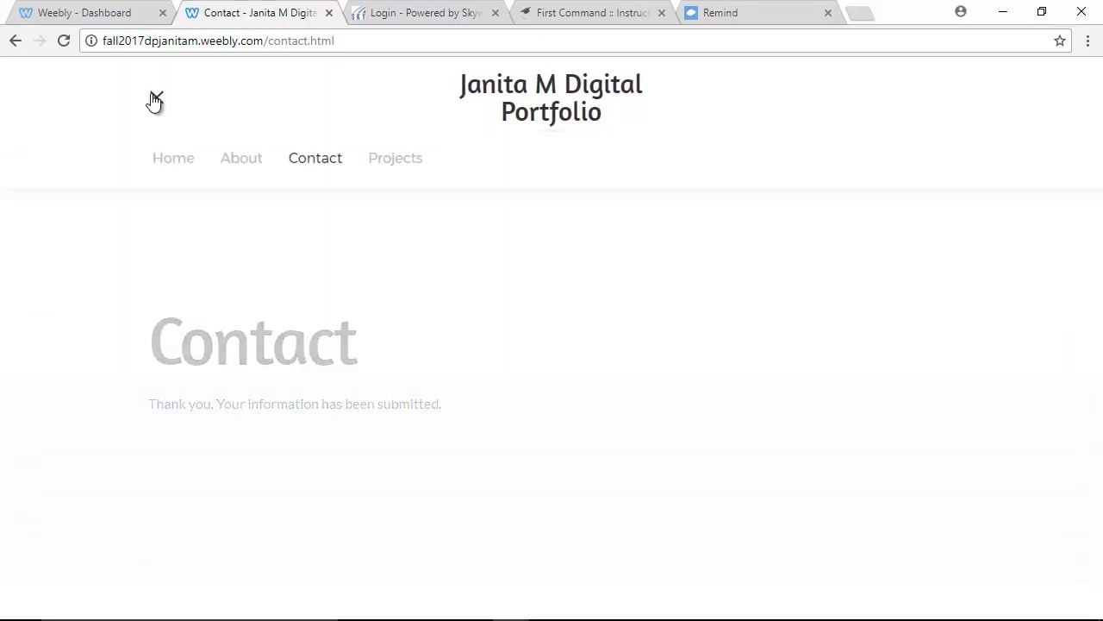
left_click(389, 160)
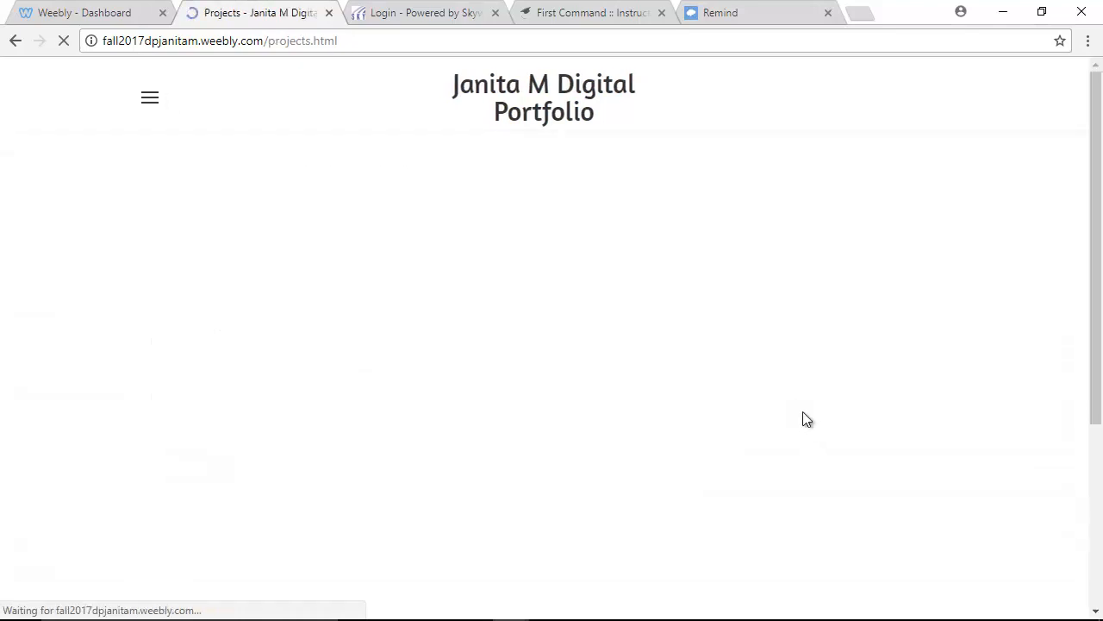
scroll(787, 402, "down", 4)
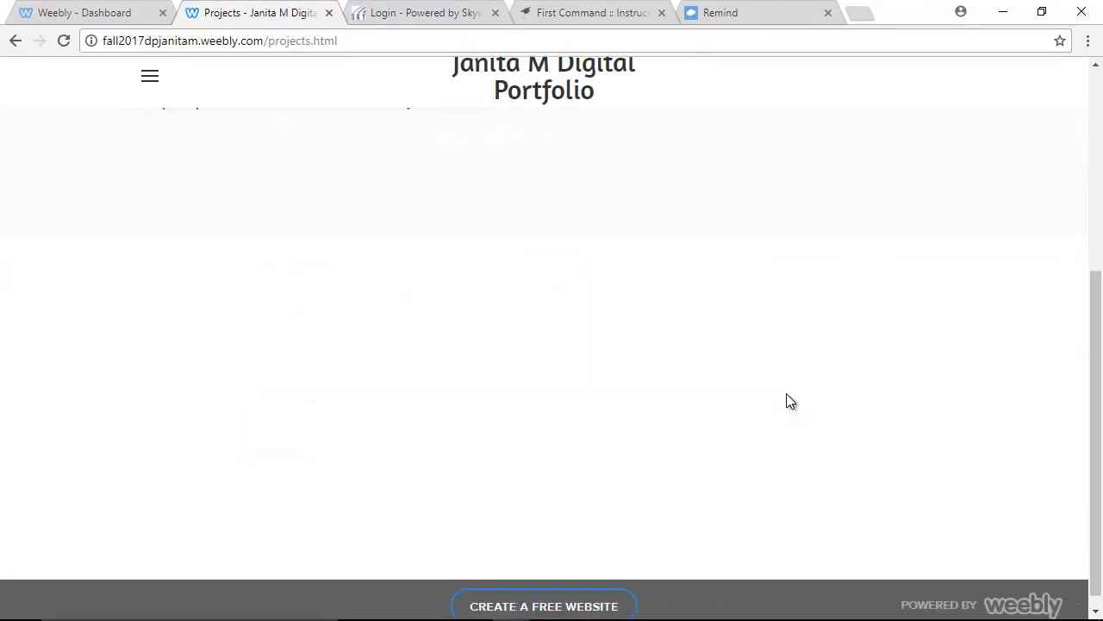
scroll(780, 396, "up", 4)
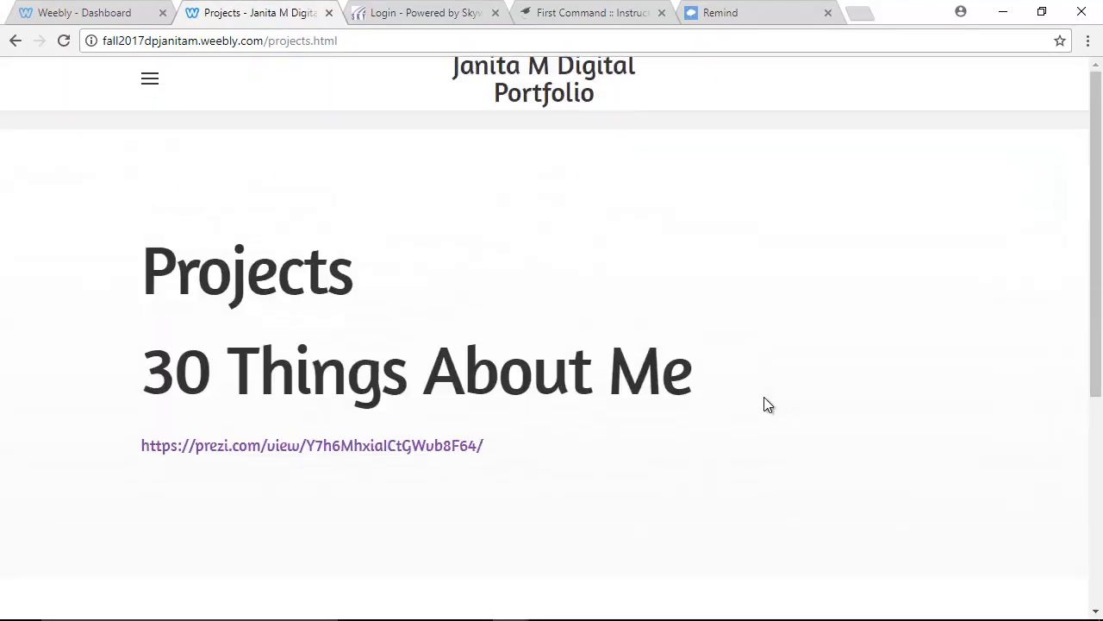
left_click(71, 14)
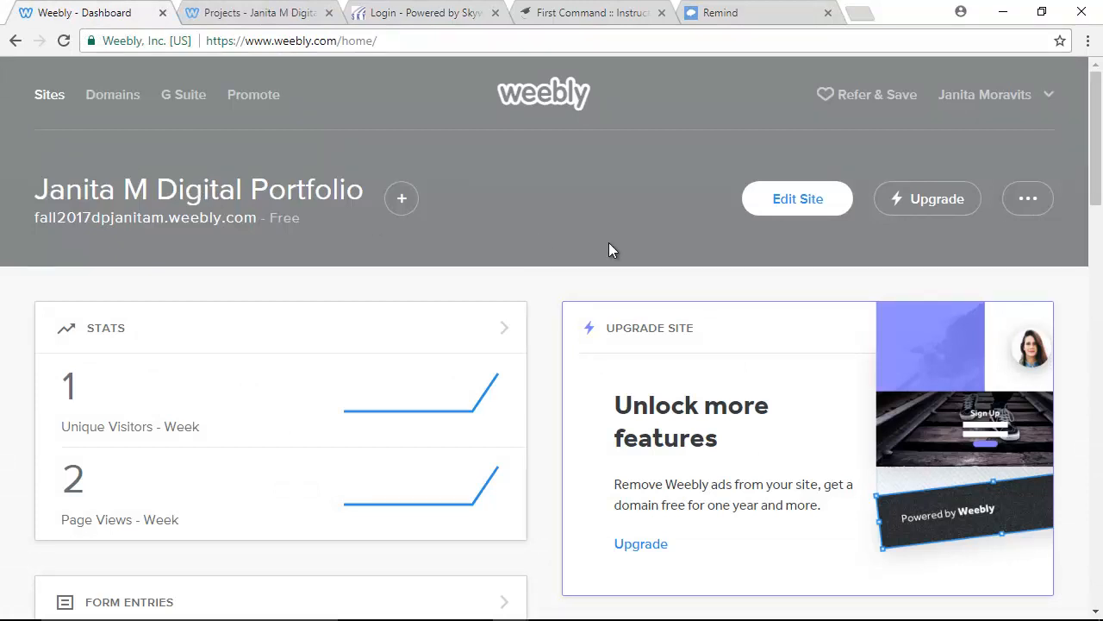
left_click(788, 200)
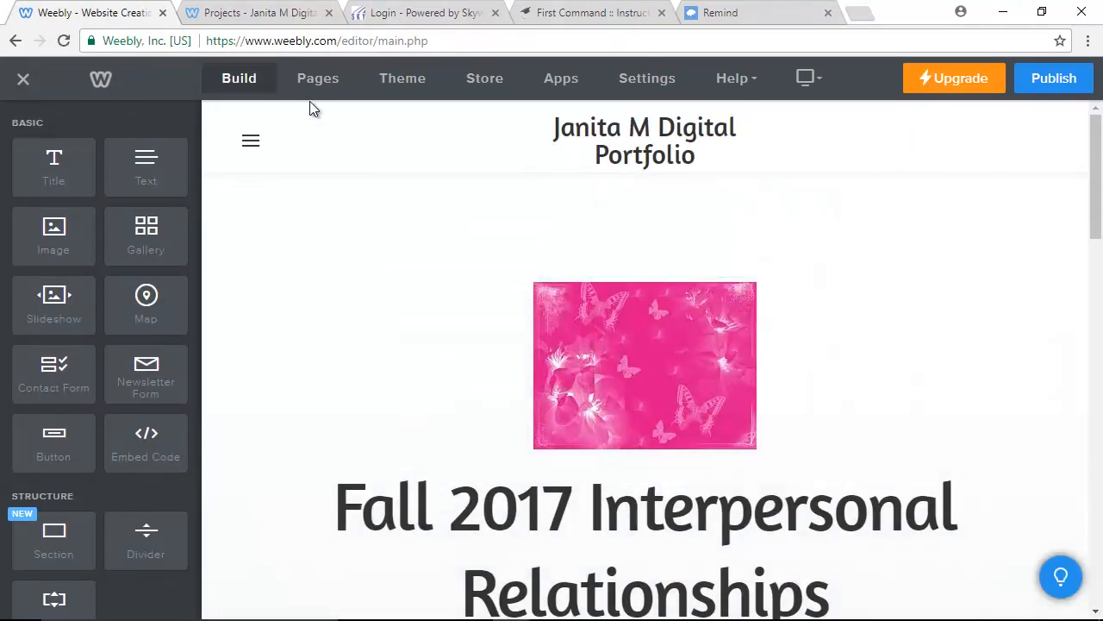
Open the Contact page's form in the editor and view its single submitted entry.
left_click(251, 142)
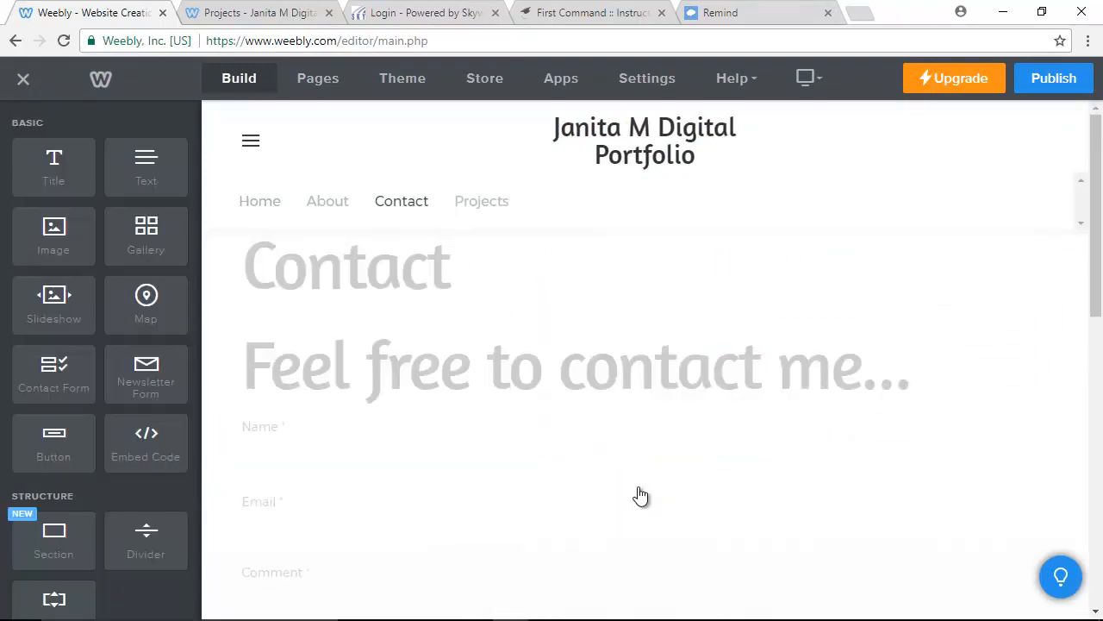
scroll(638, 491, "down", 3)
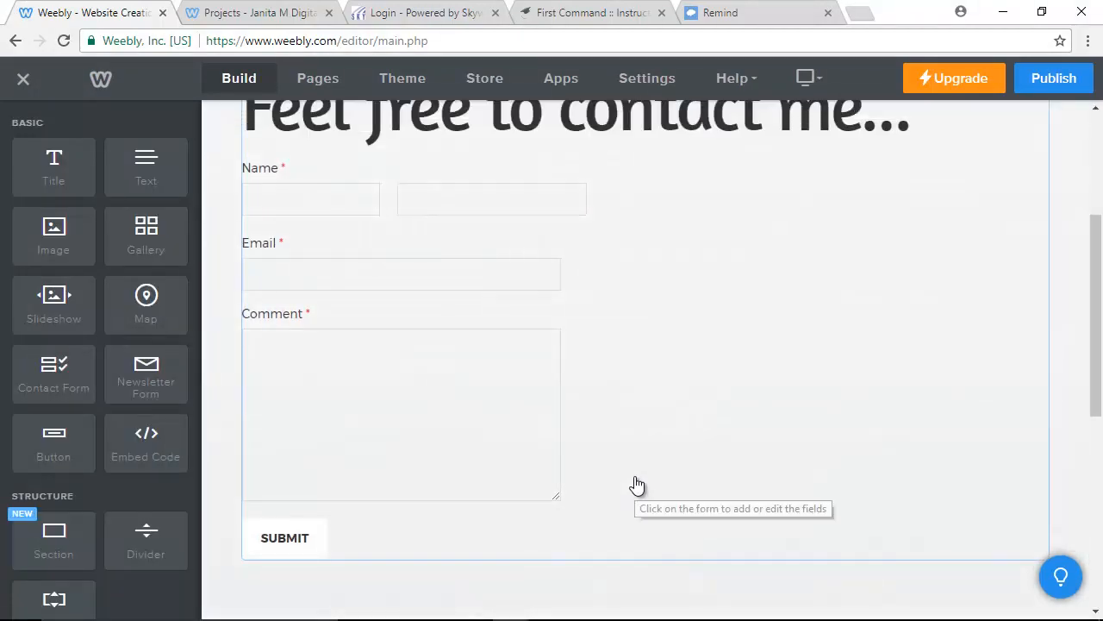
scroll(635, 487, "up", 3)
left_click(1039, 349)
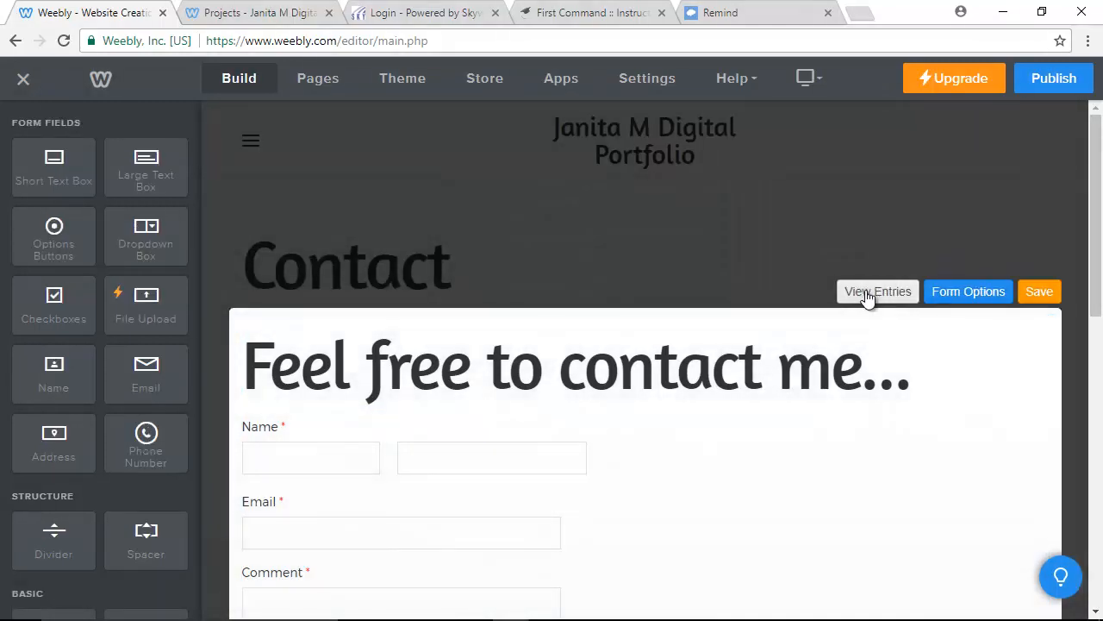
left_click(870, 295)
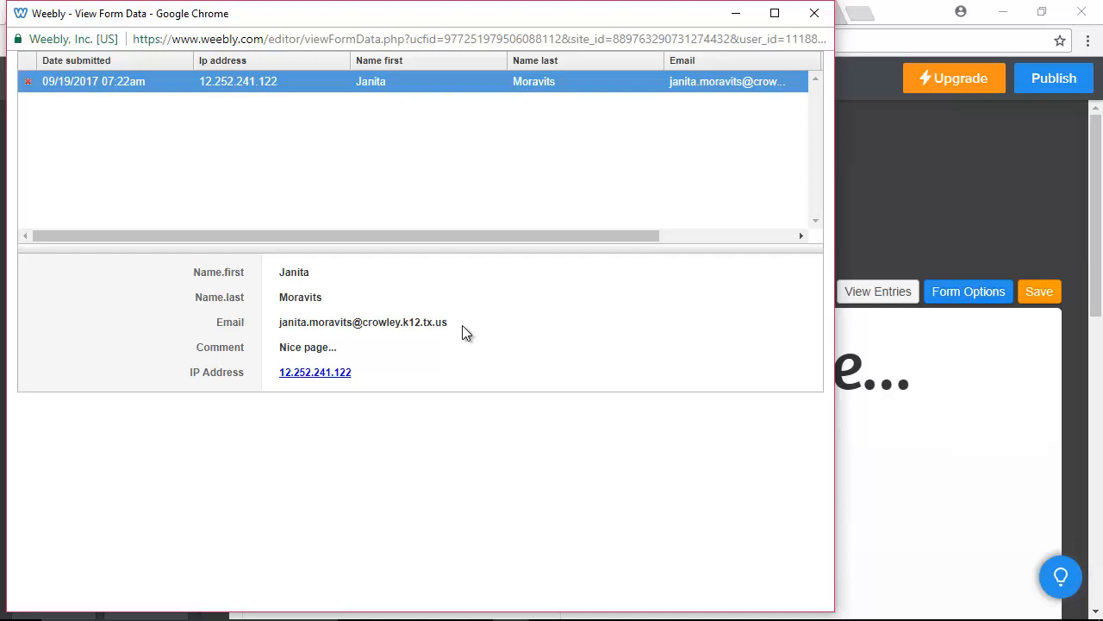
left_click(814, 13)
Exit the editor to the dashboard showing 1 unique visitor and 2 page views.
left_click(31, 81)
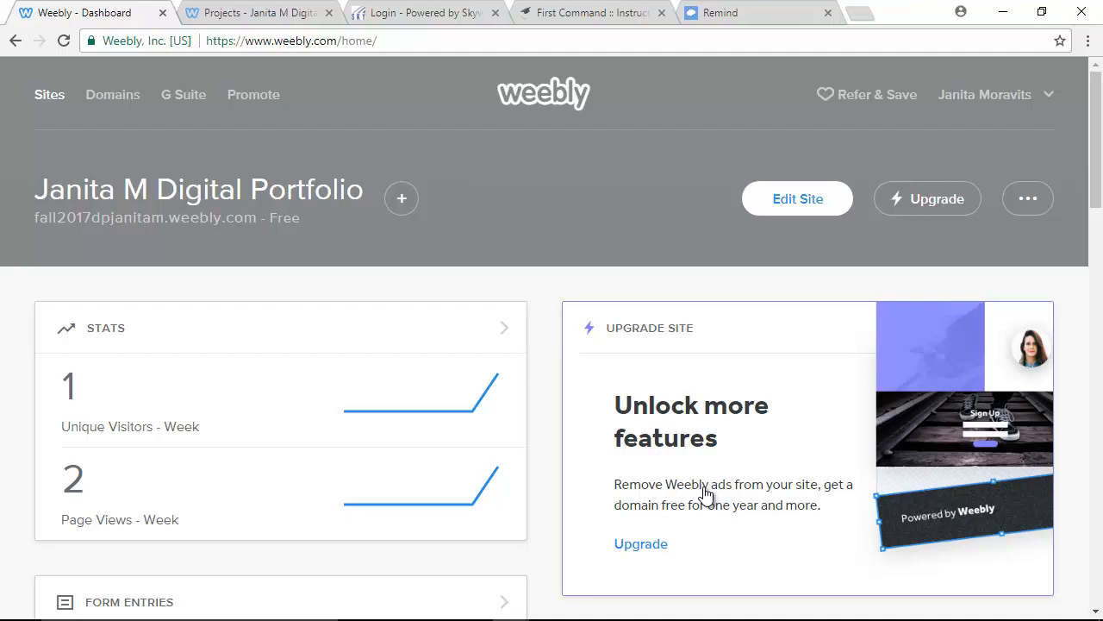
mouse_move(974, 614)
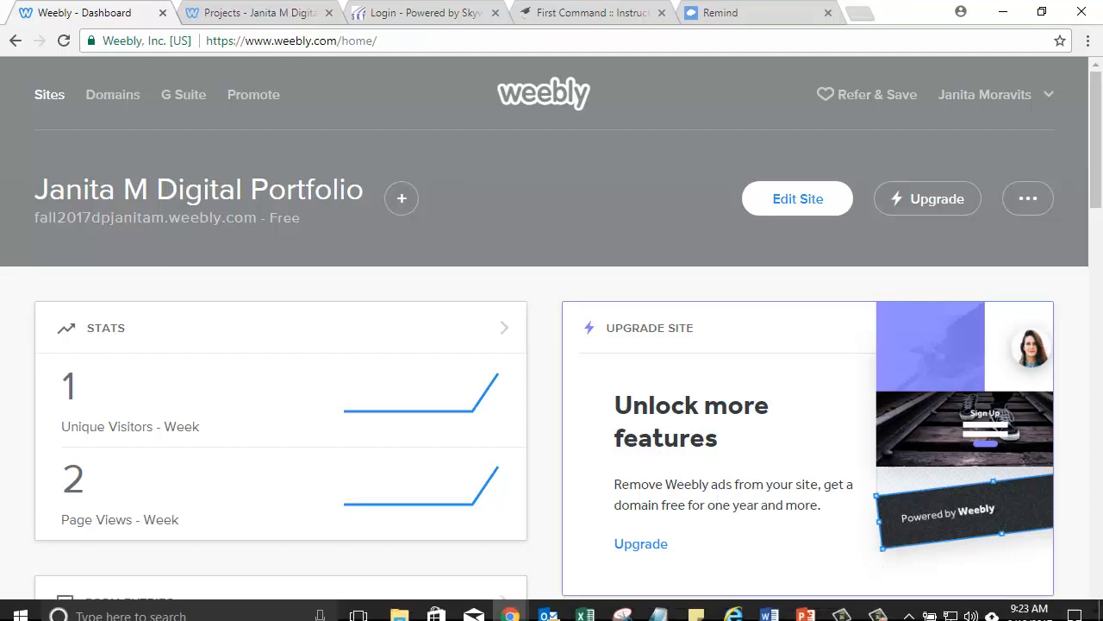
left_click(879, 609)
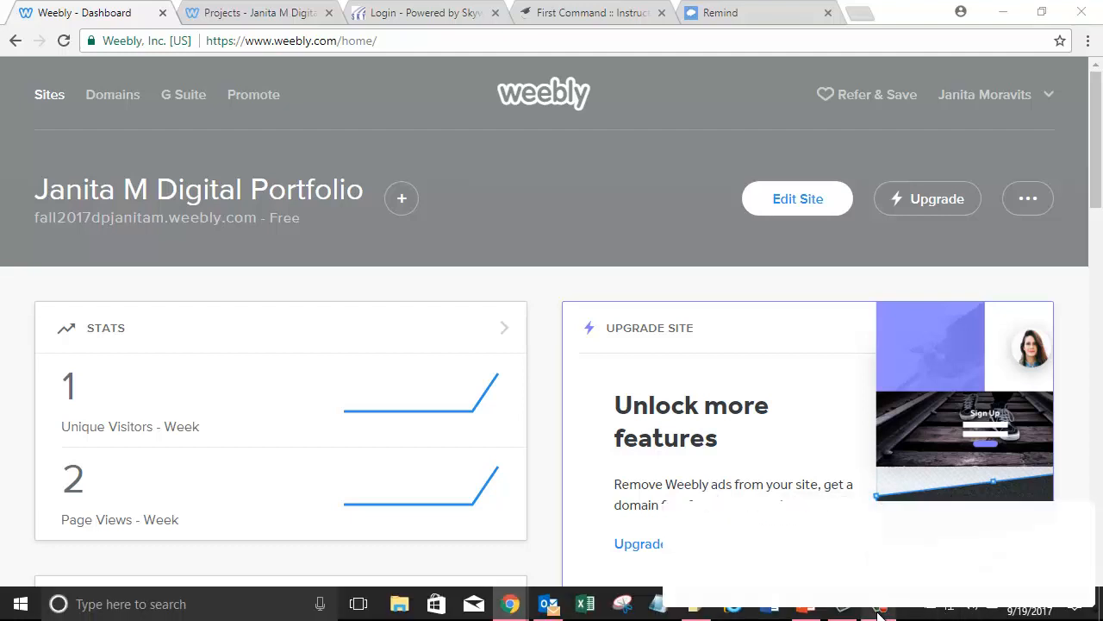